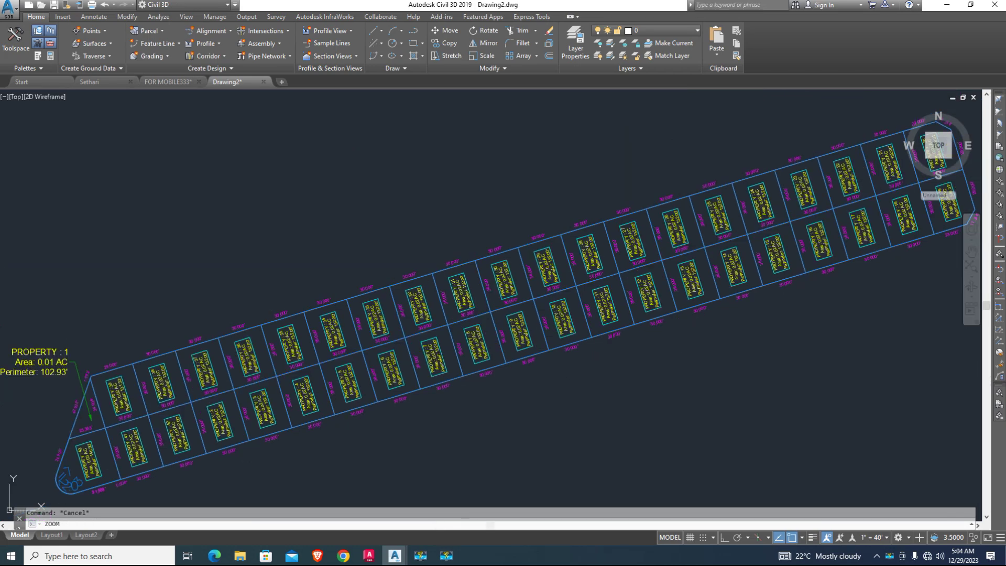
scroll(525, 322, up, 5)
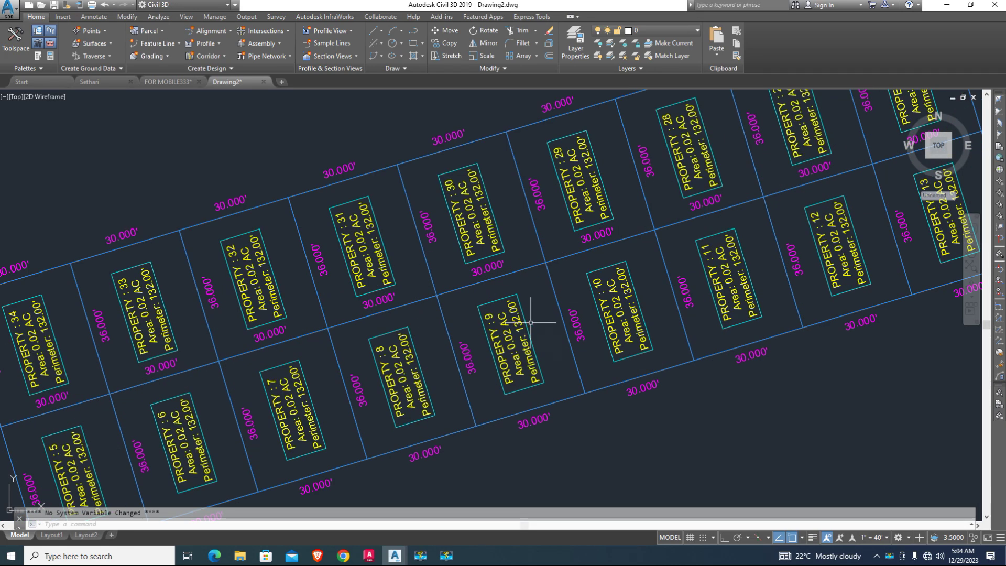
scroll(545, 329, down, 2)
scroll(645, 422, down, 2)
scroll(649, 416, up, 3)
- Undo the label style edits and parcels, leaving only the plain gridded lot lines
mouse_move(717, 409)
middle_down()
mouse_move(492, 469)
mouse_move(716, 423)
mouse_move(451, 470)
mouse_move(563, 455)
middle_up()
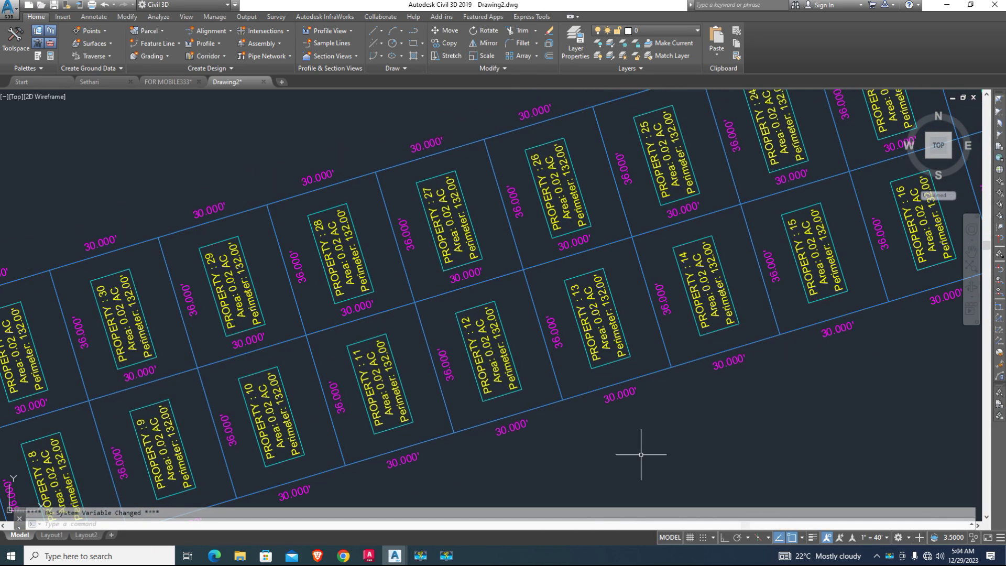
key(ctrl+z)
key(ctrl+z)
key(ctrl+z)
key(ctrl+z)
key(ctrl+z)
key(ctrl+z)
key(ctrl+z)
key(ctrl+z)
key(ctrl+z)
key(ctrl+z)
key(ctrl+z)
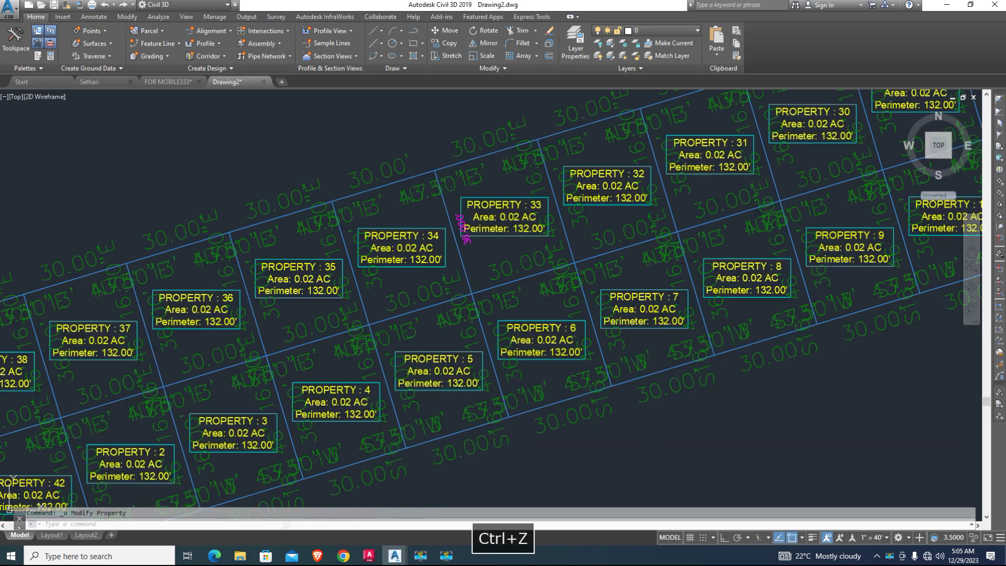
key(ctrl+z)
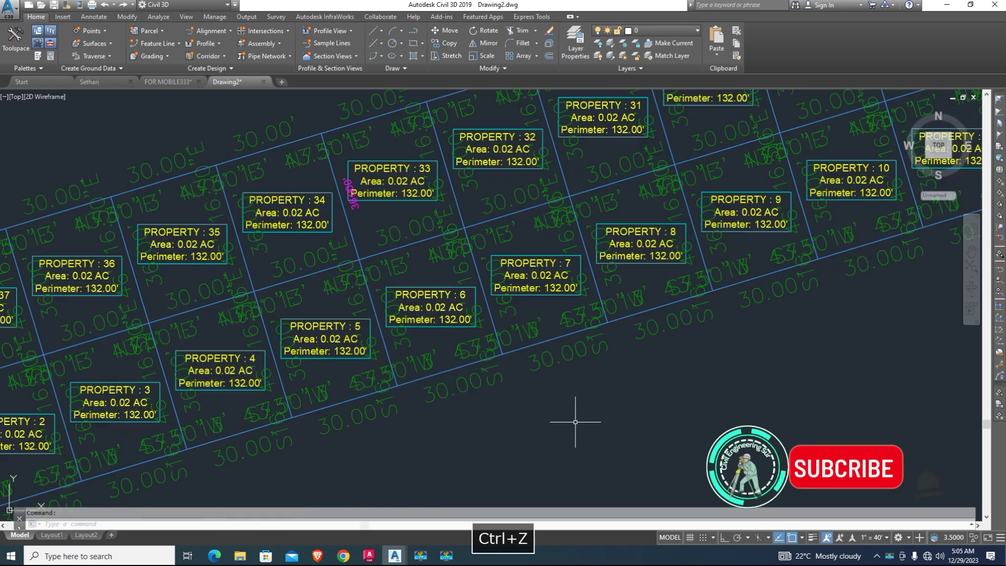
key(ctrl+z)
key(ctrl+z)
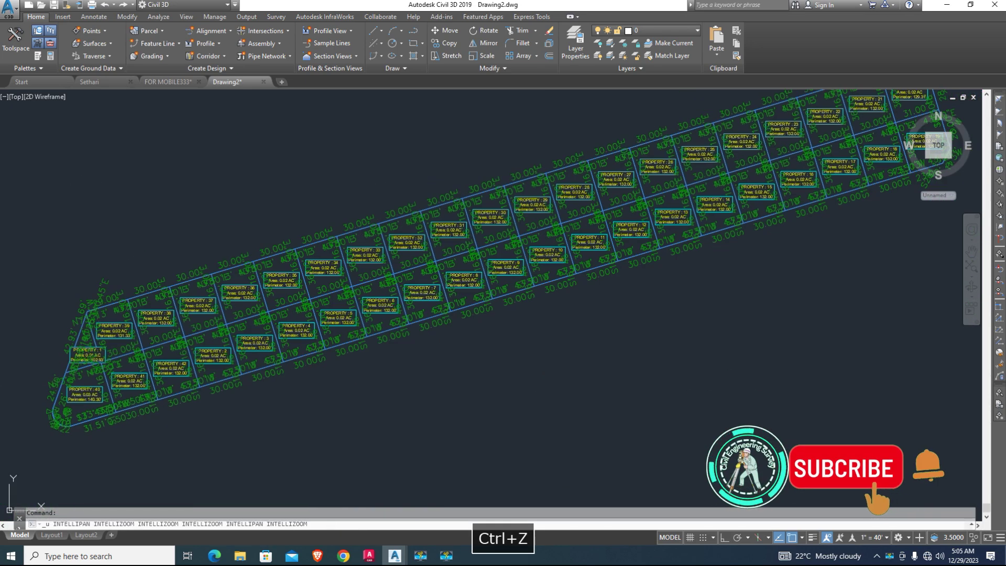
key(ctrl+z)
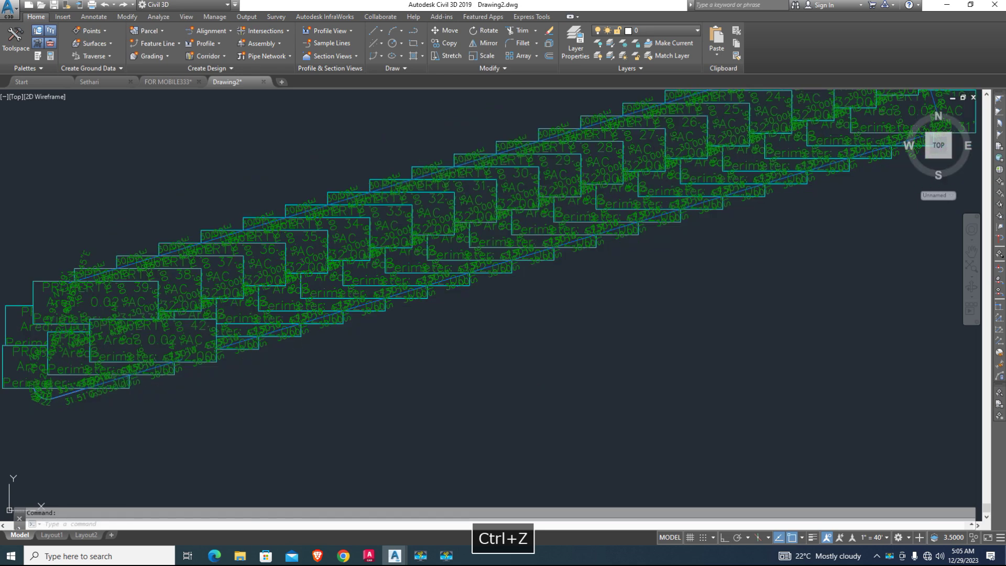
key(ctrl+z)
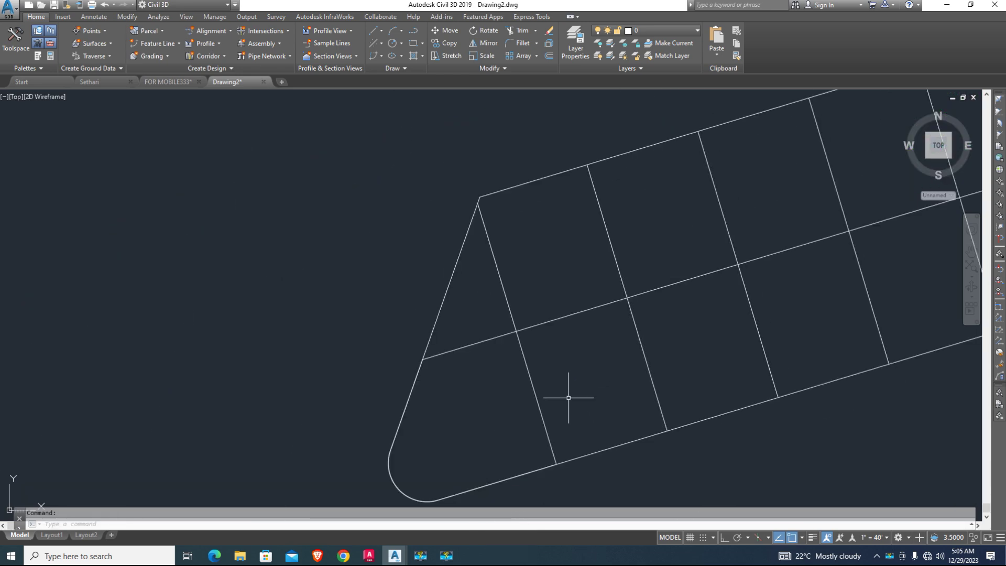
key(ctrl+z)
click(652, 445)
- Clear the stray selection and launch Create Parcel from Objects
click(599, 409)
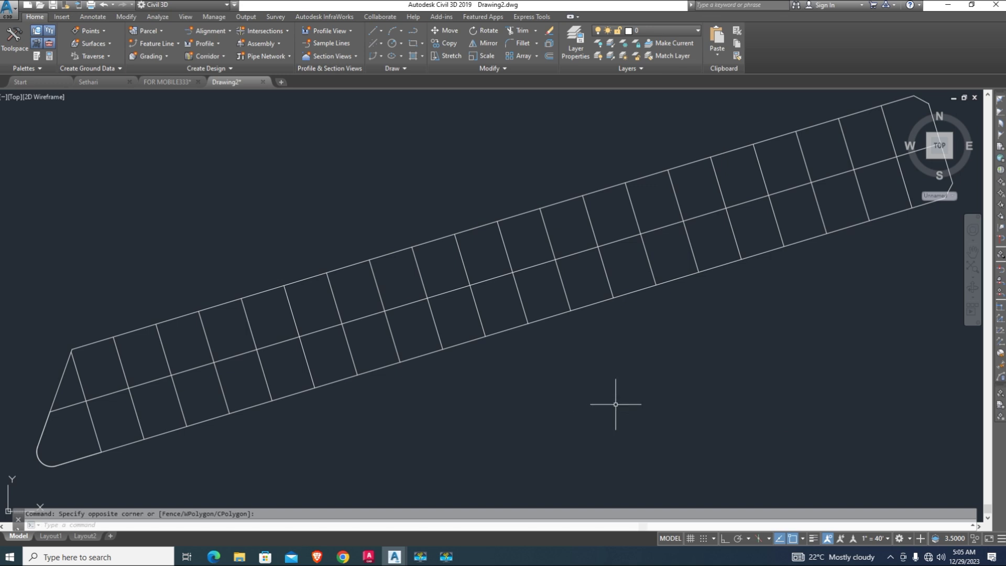
key(Escape)
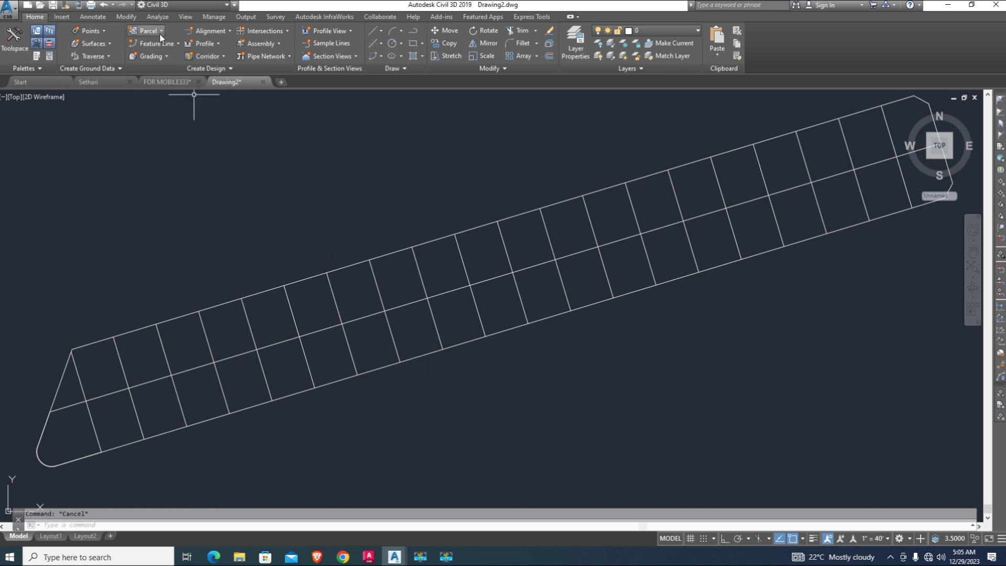
click(160, 33)
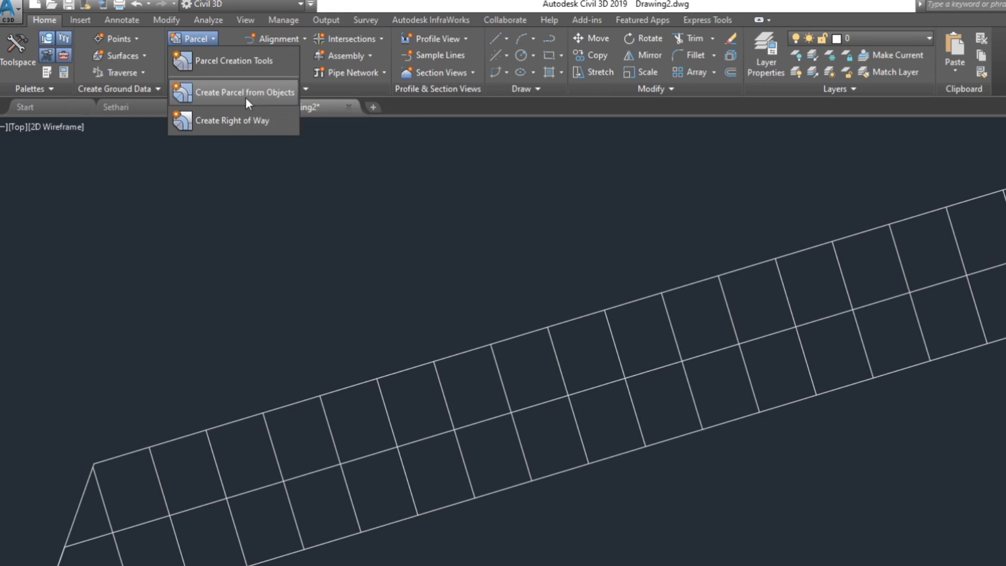
click(245, 97)
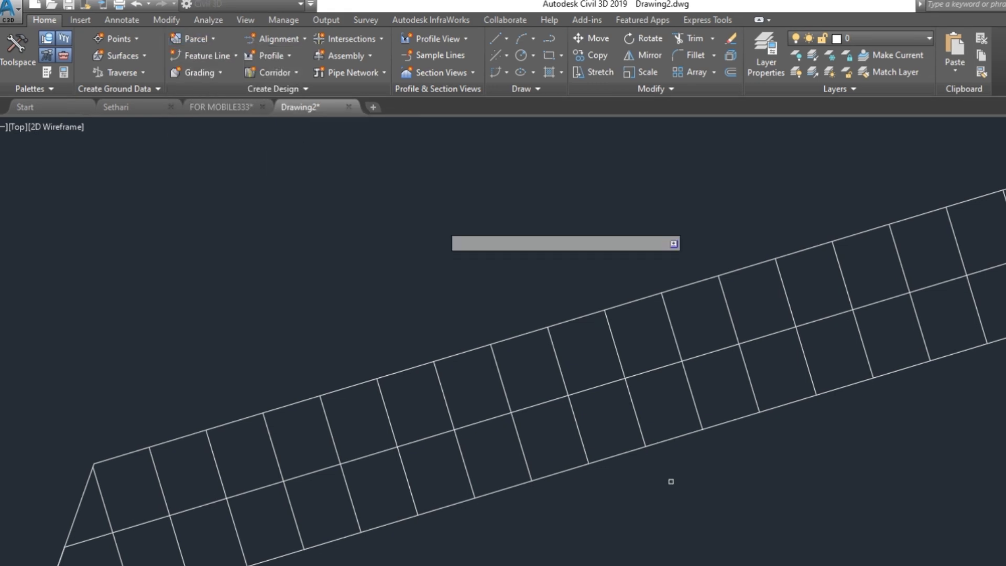
scroll(671, 481, down, 2)
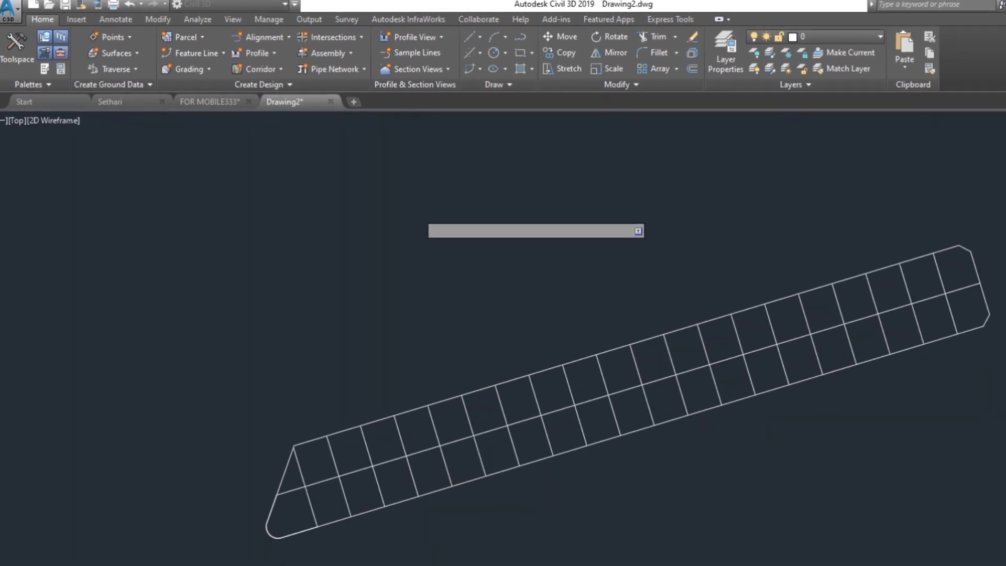
- Crossing-window select every gridded lot line and finish the selection
click(853, 376)
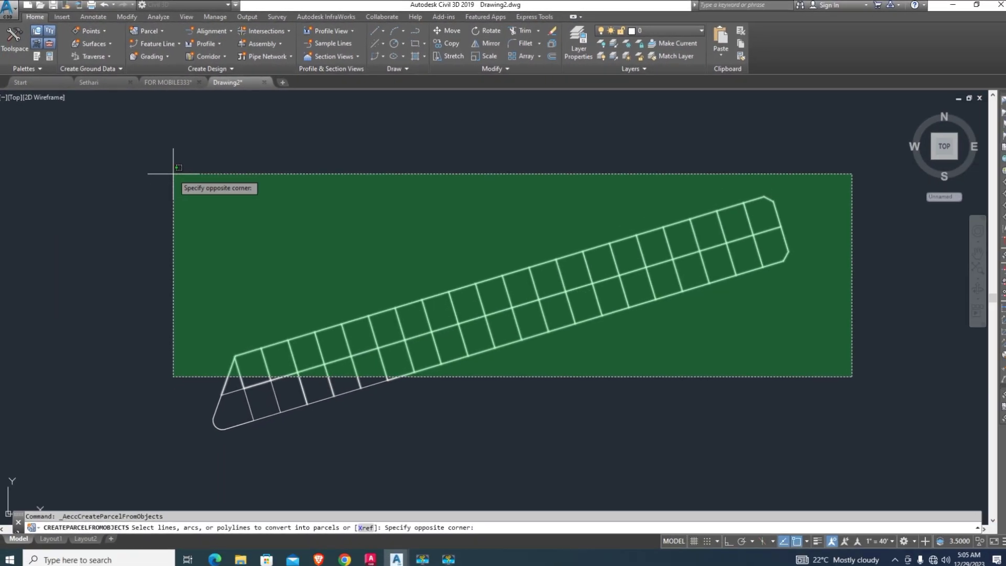
click(173, 167)
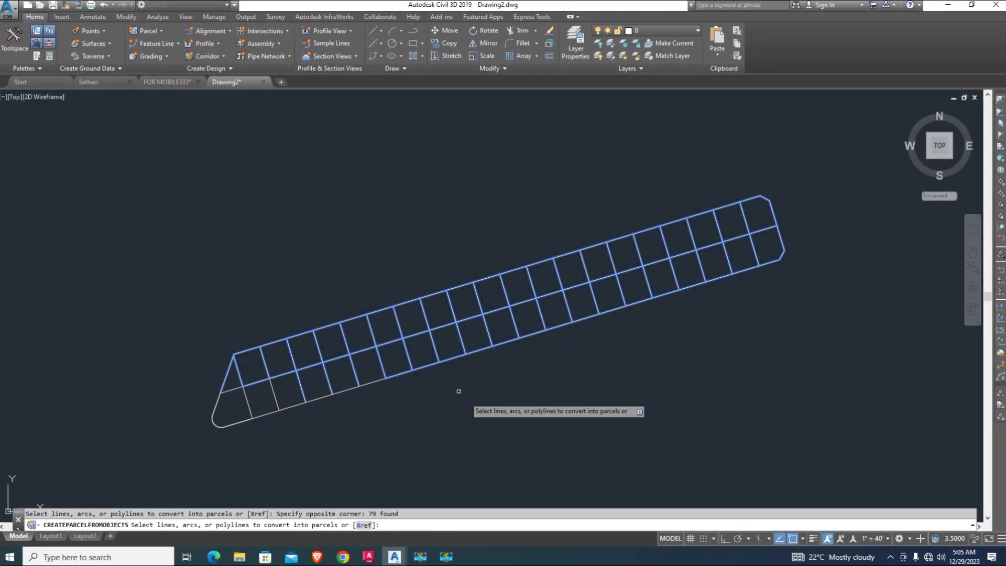
click(510, 430)
click(80, 239)
scroll(302, 405, up, 1)
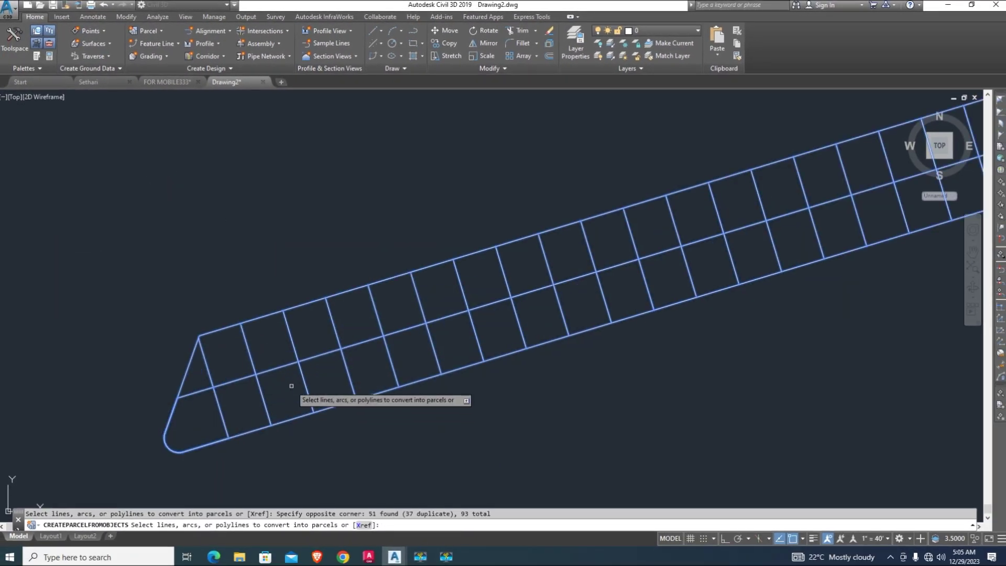
scroll(349, 399, up, 2)
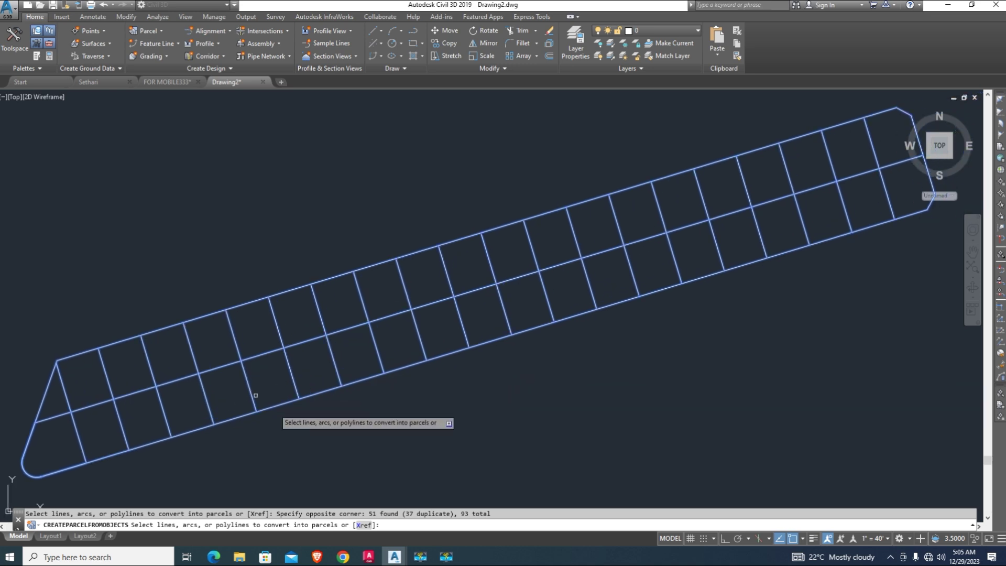
right_click(431, 378)
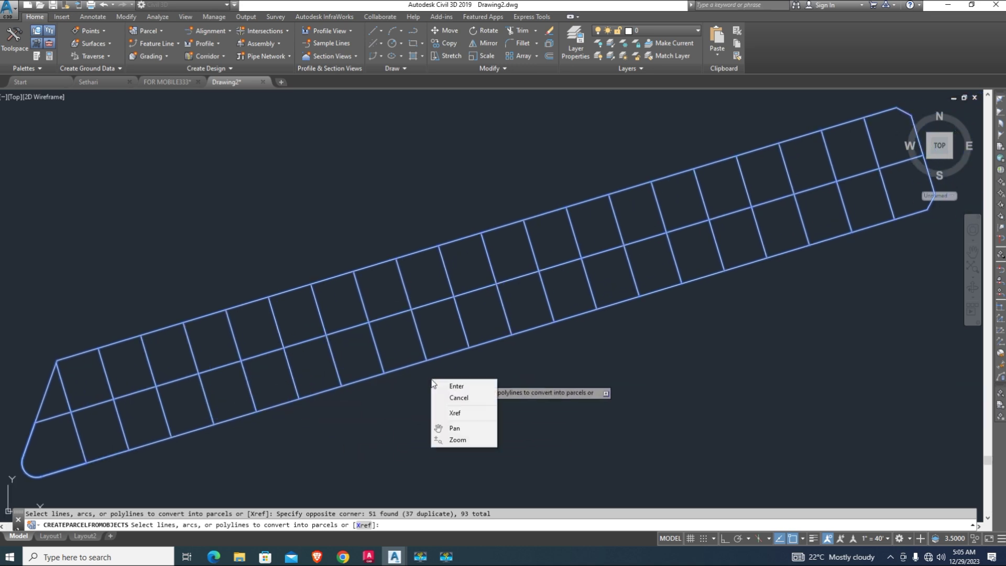
- Keep the Property parcel style and use Name Square Foot & Acres area labels
click(456, 384)
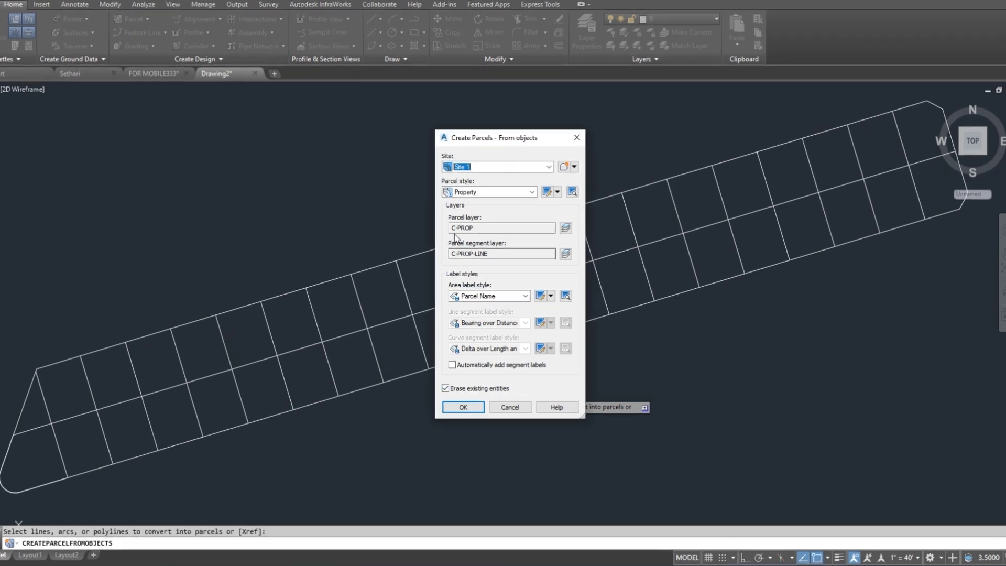
click(486, 195)
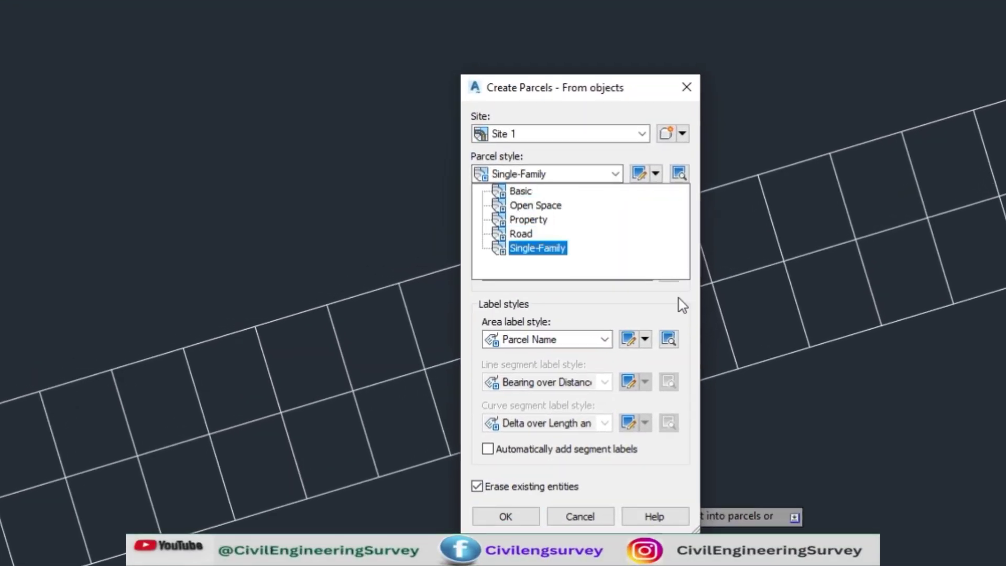
click(474, 294)
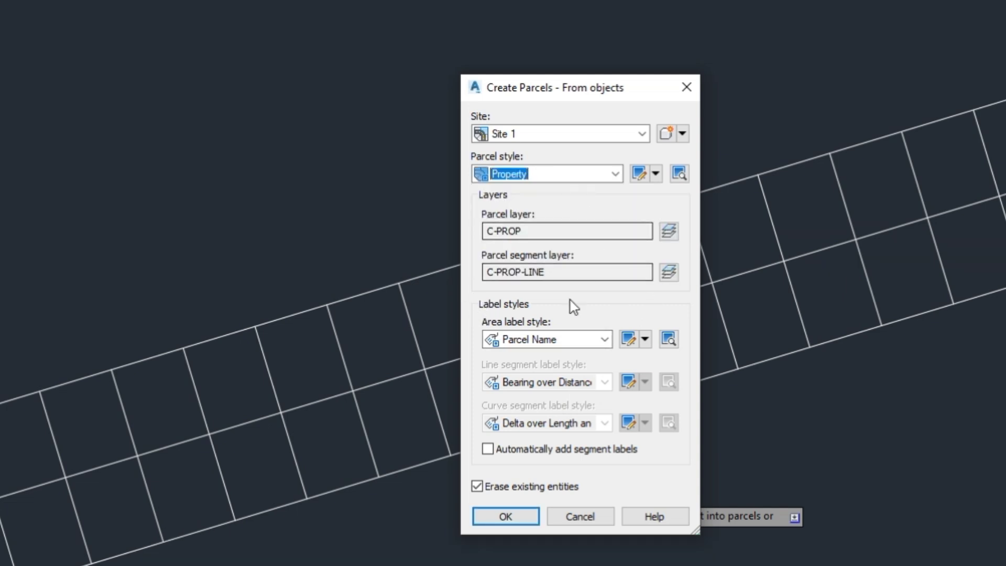
click(579, 340)
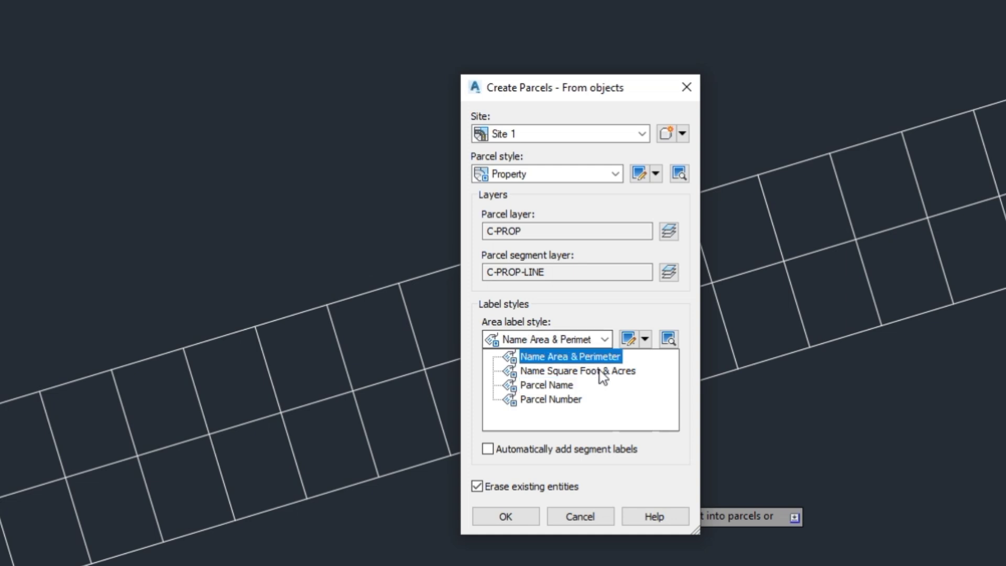
click(573, 373)
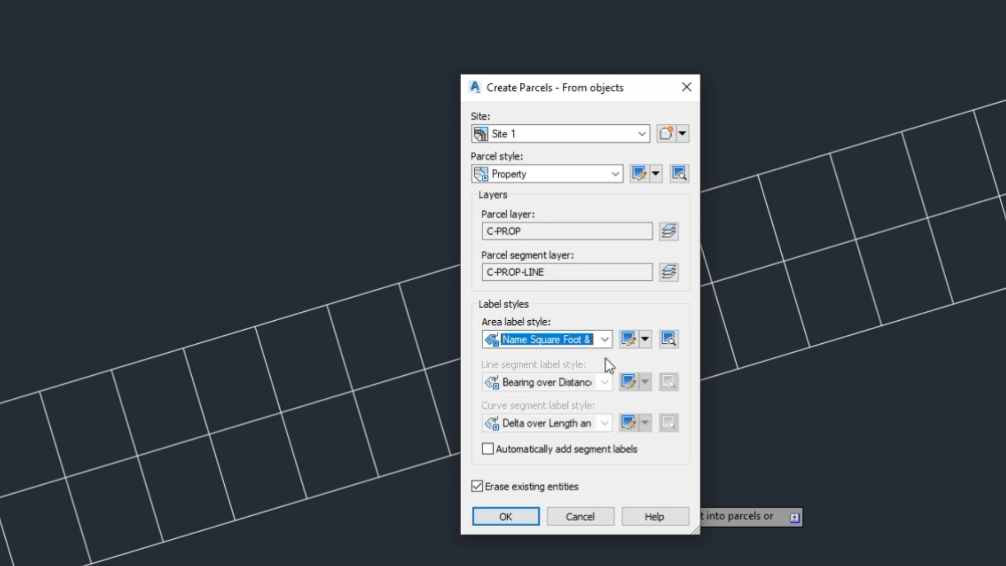
- Add automatic Distance Only labels for line and curve segments, then create the parcels
click(489, 449)
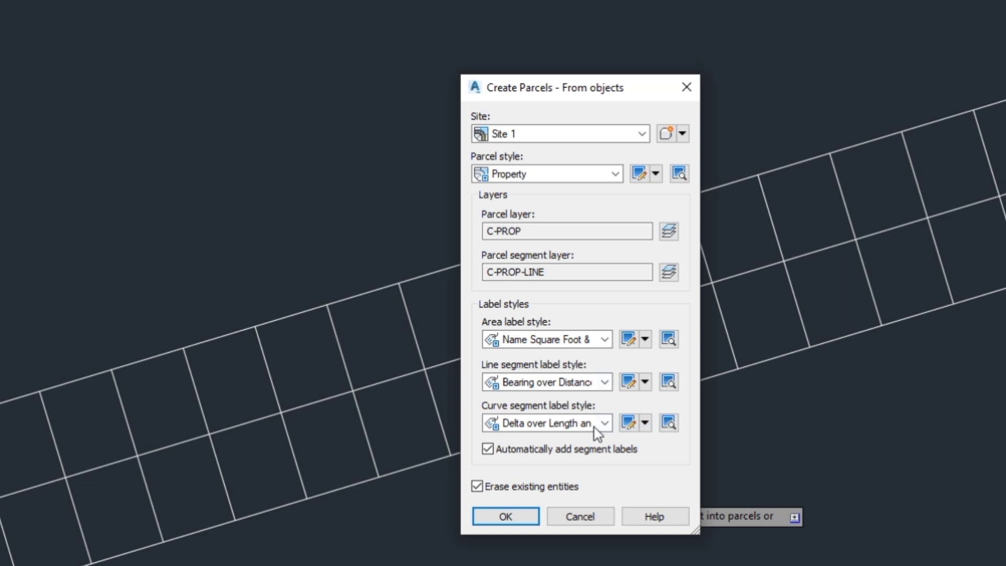
click(559, 384)
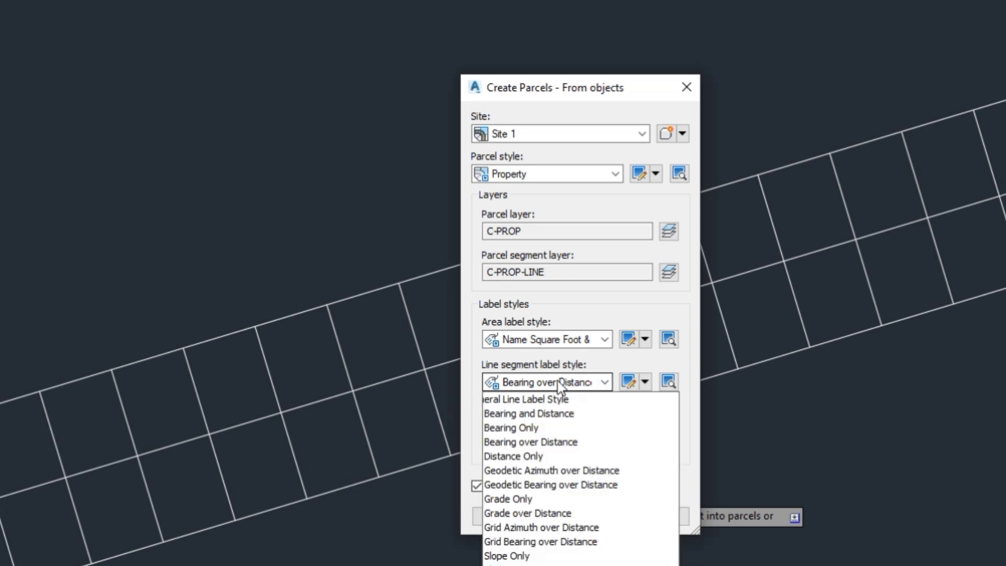
click(560, 455)
click(551, 425)
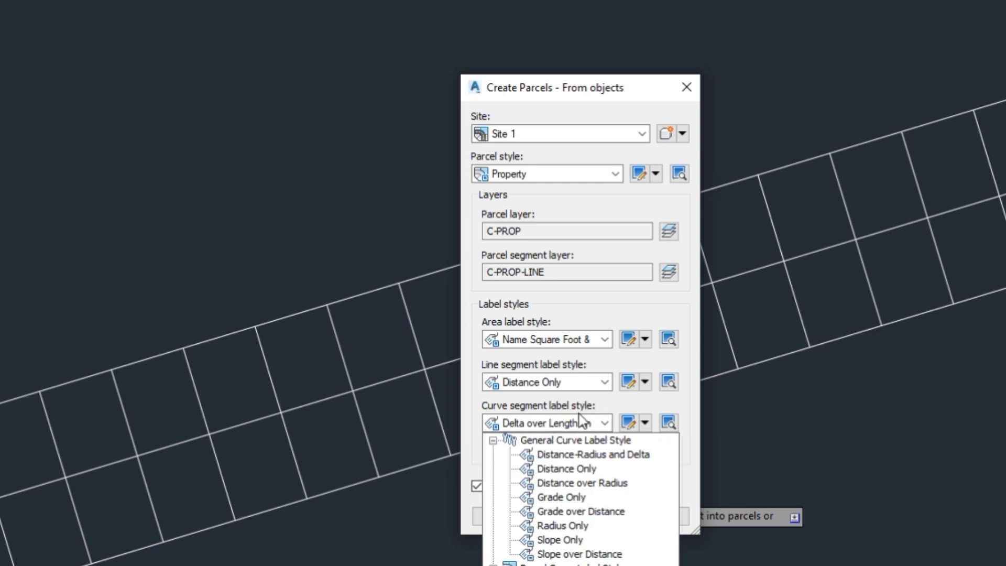
click(580, 472)
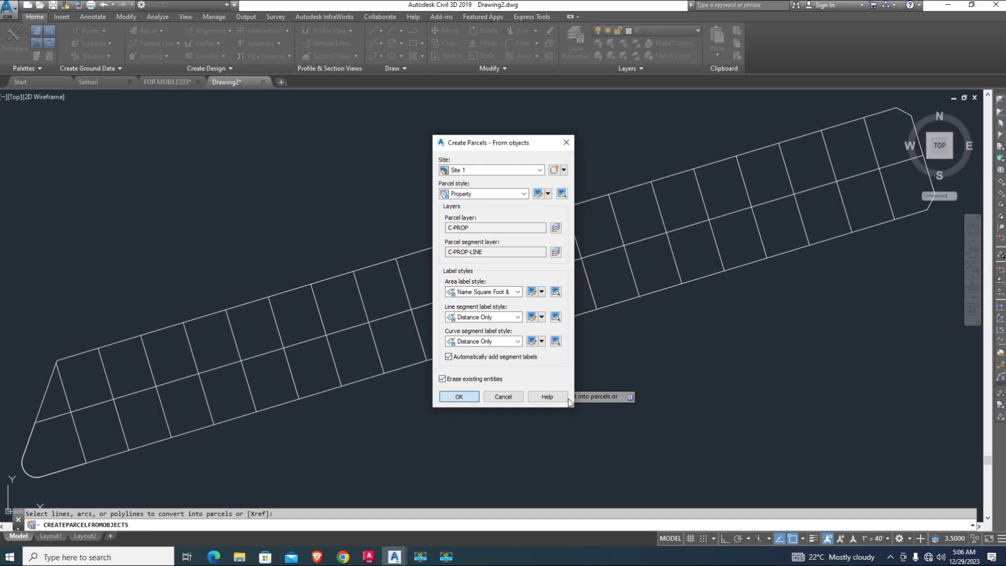
click(461, 401)
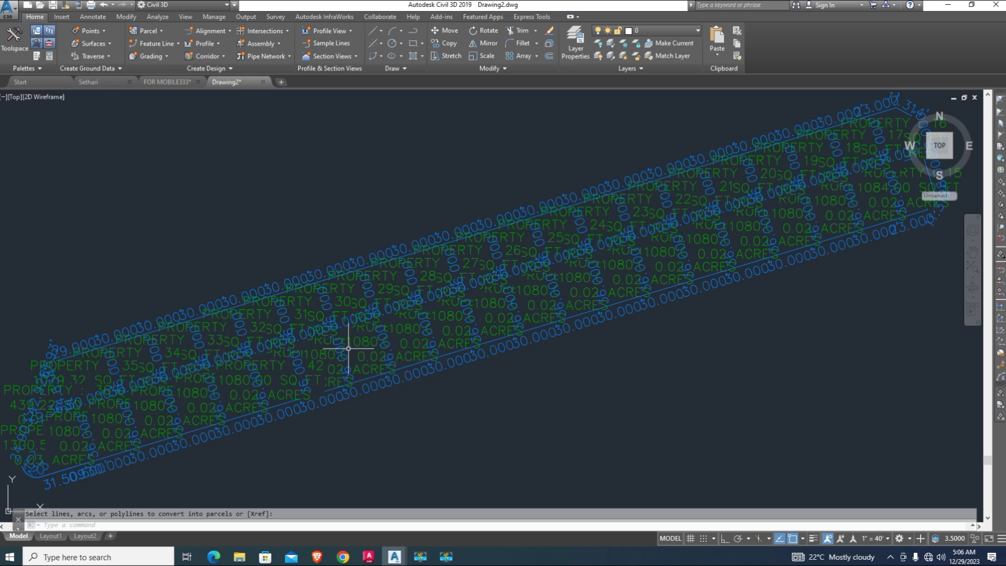
scroll(399, 321, down, 1)
scroll(386, 328, up, 1)
scroll(386, 327, down, 2)
scroll(476, 341, up, 3)
scroll(454, 332, down, 3)
scroll(433, 331, up, 3)
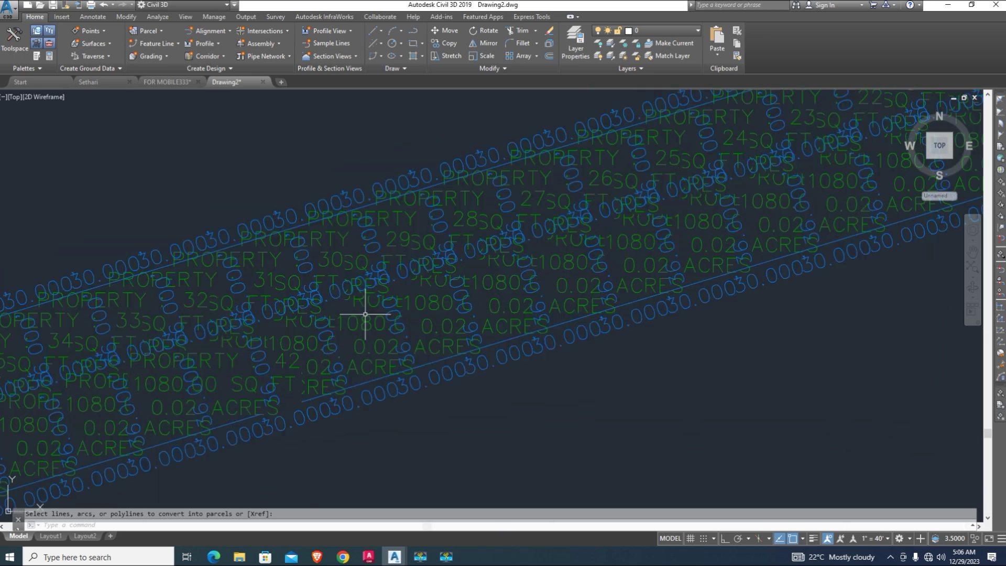
- Select the Property : 4 area label and bring up its editing menu
click(422, 300)
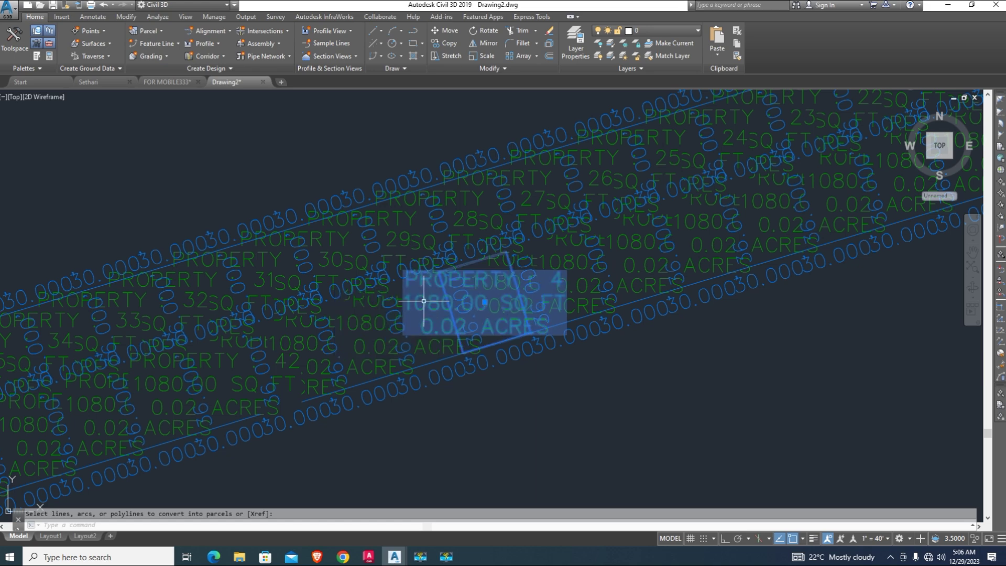
scroll(423, 301, up, 2)
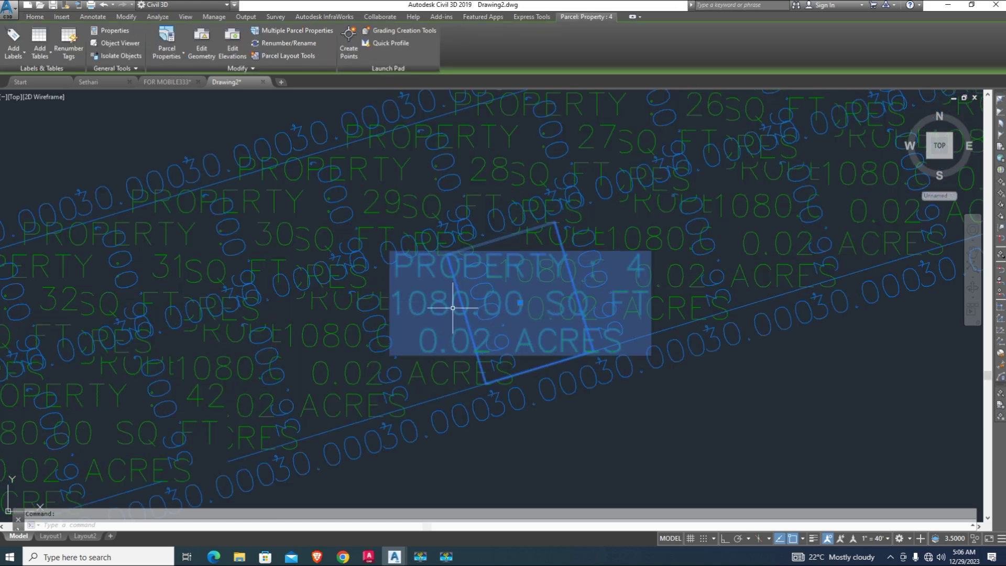
right_click(441, 309)
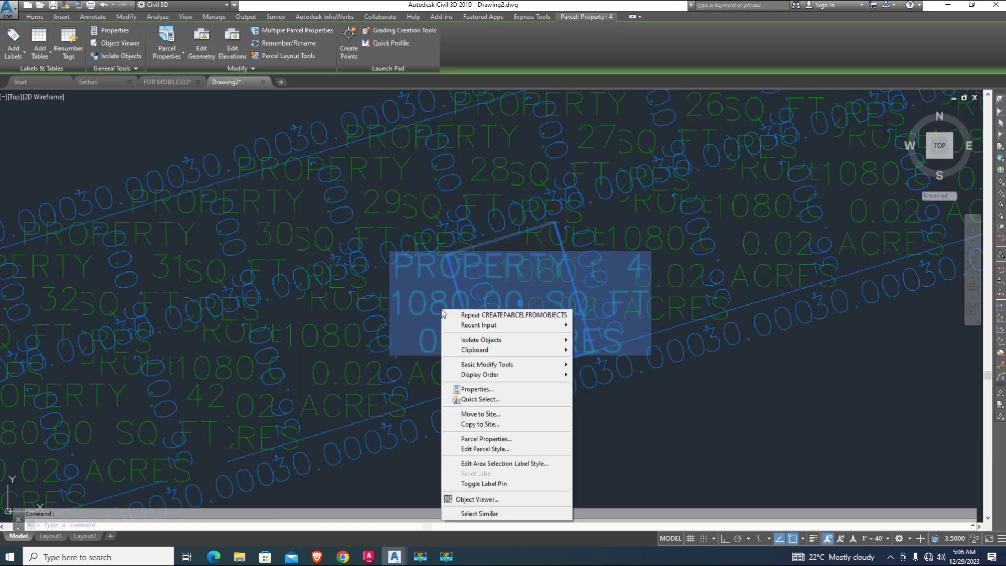
- Edit the Name Square Foot & Acres area label style and change its text height
click(546, 465)
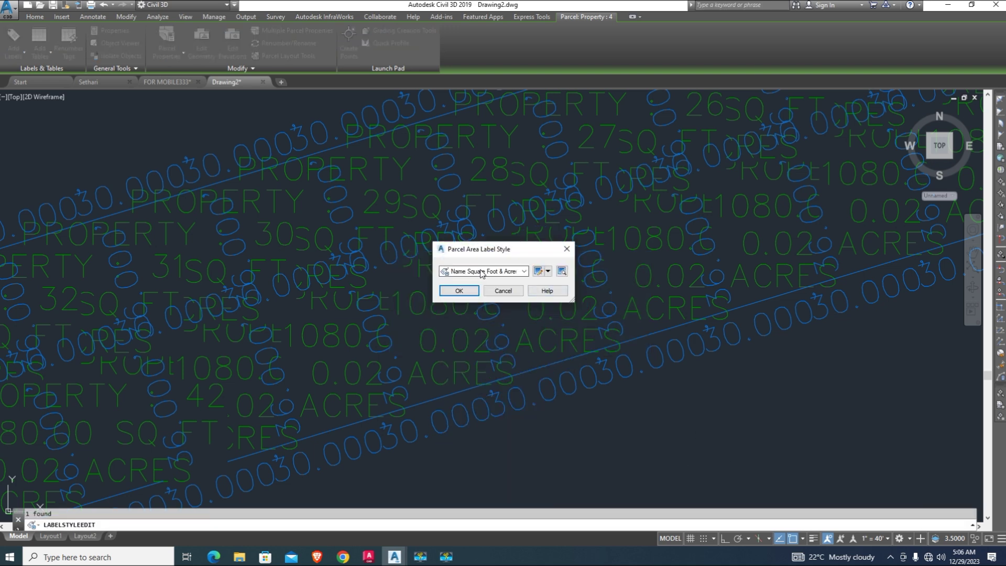
click(481, 273)
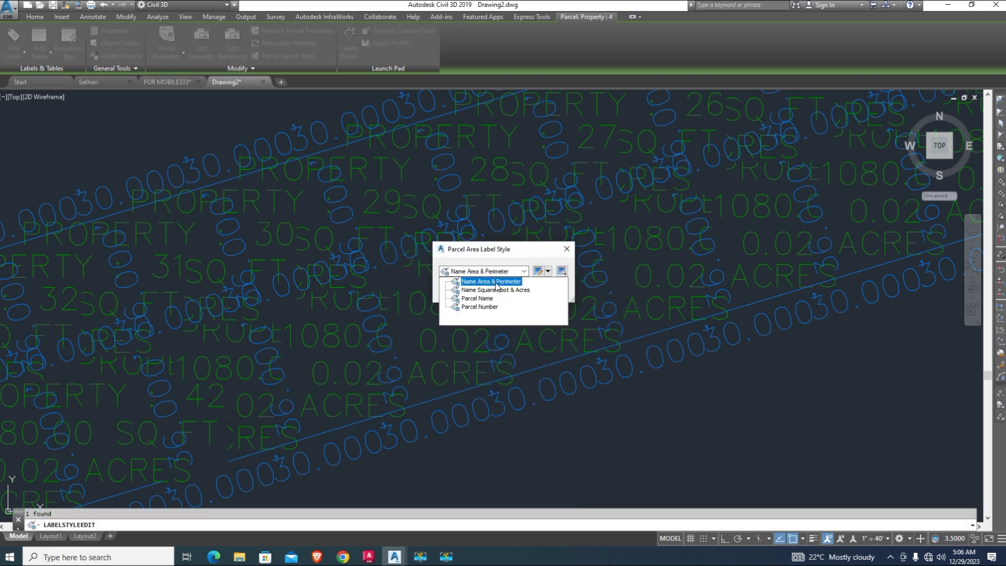
click(496, 290)
click(539, 272)
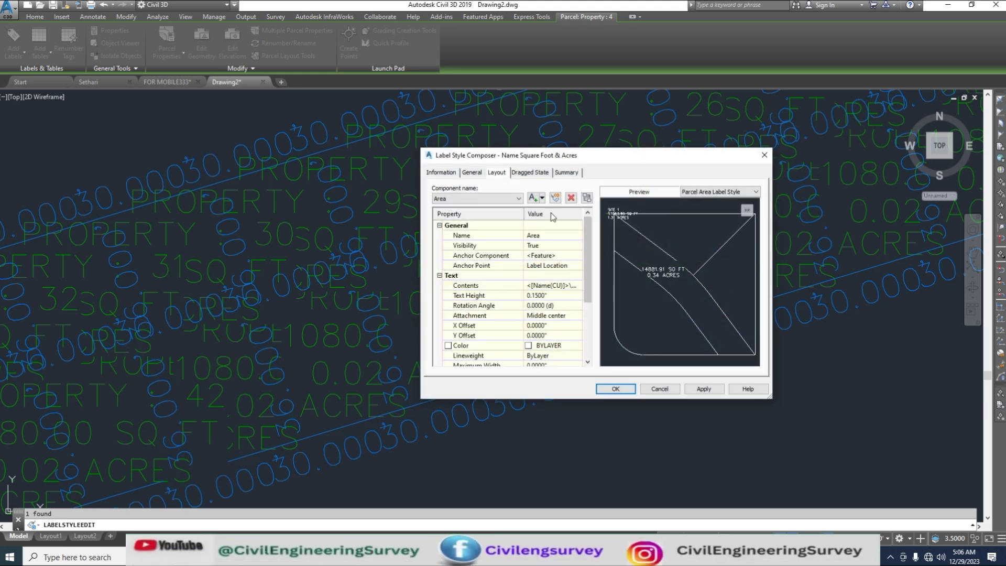
scroll(571, 279, down, 2)
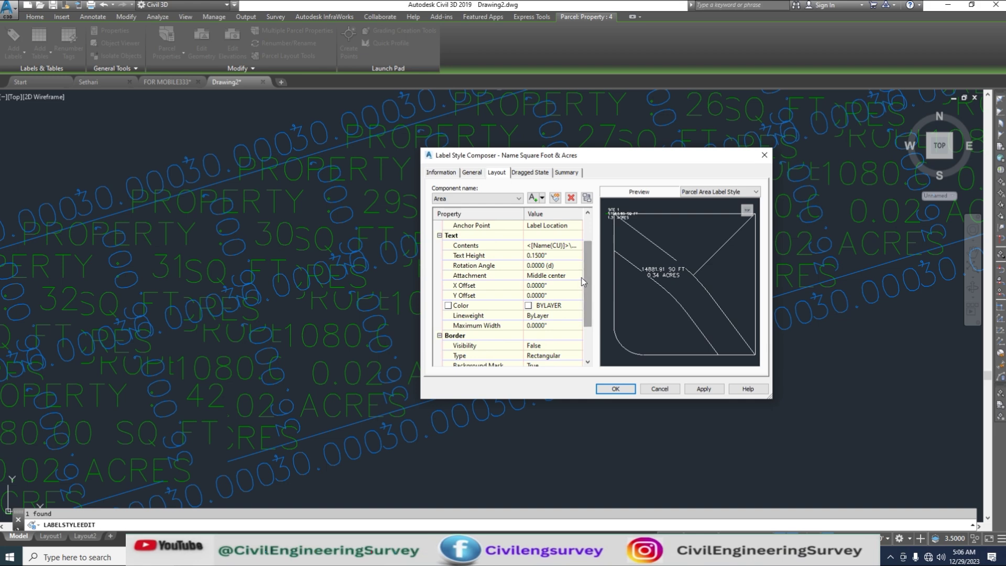
click(552, 256)
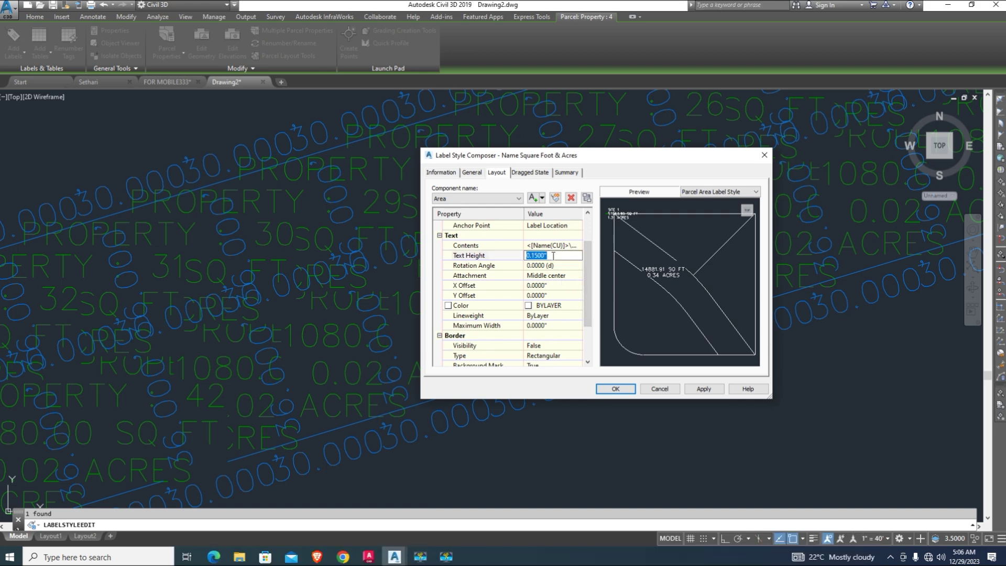
text(0)
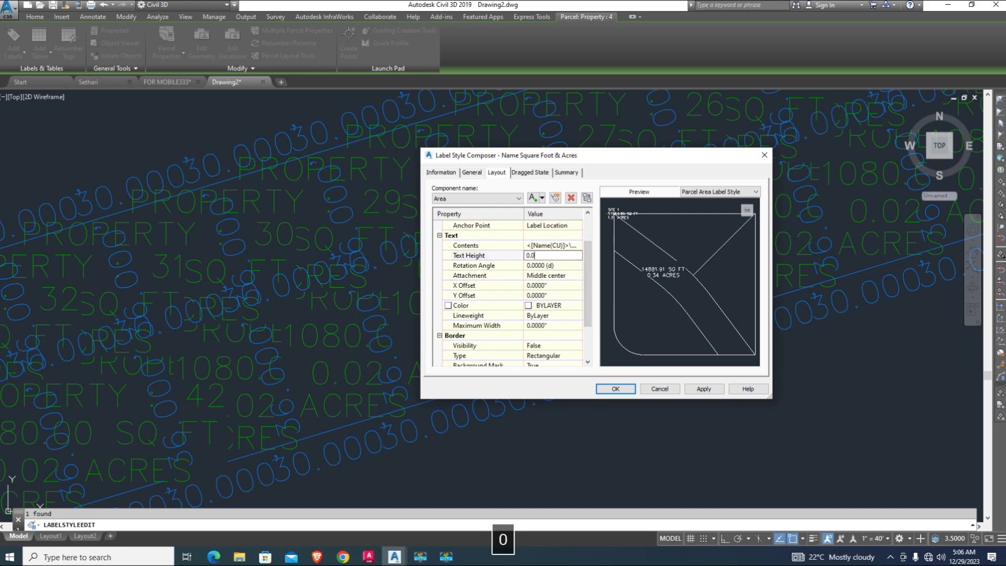
- Format the area label contents as yellow Arial and apply the style to the parcels
click(560, 246)
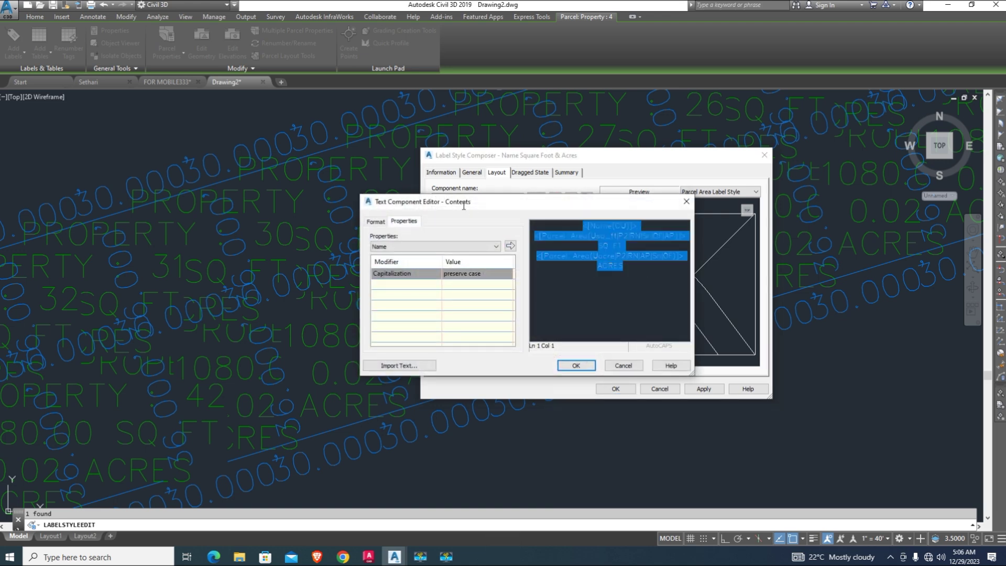
click(376, 222)
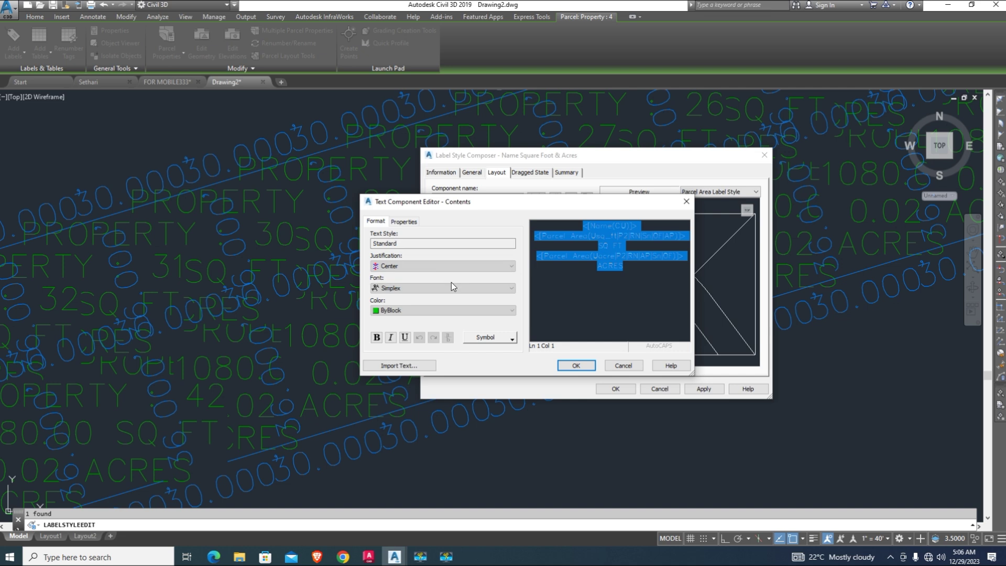
click(416, 310)
click(385, 343)
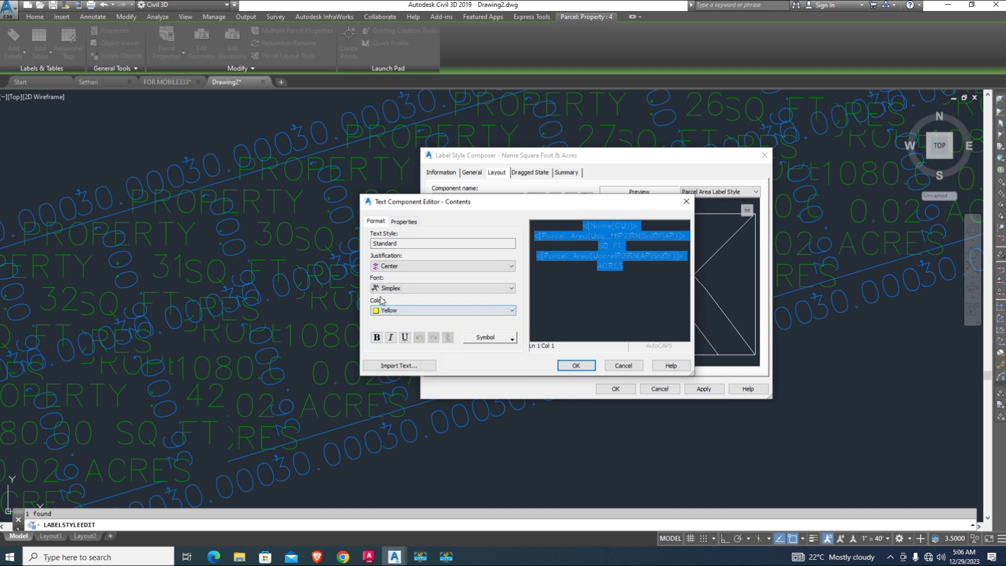
click(386, 288)
key(Home)
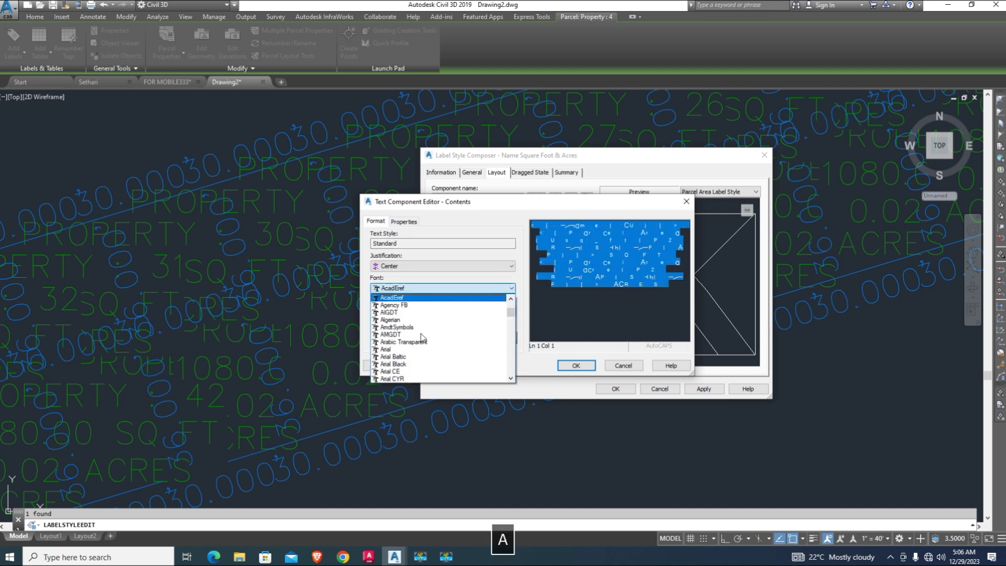
click(397, 350)
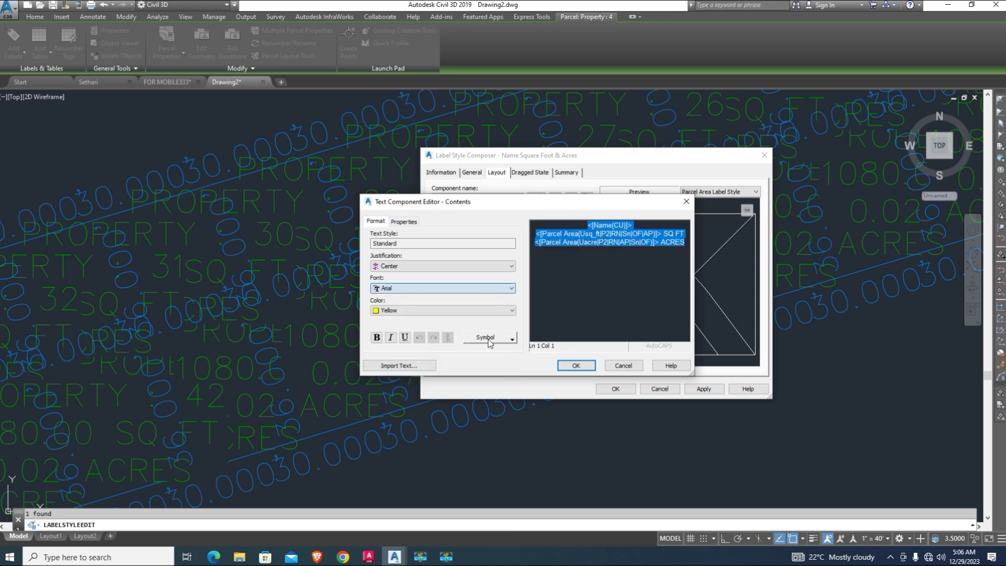
click(578, 366)
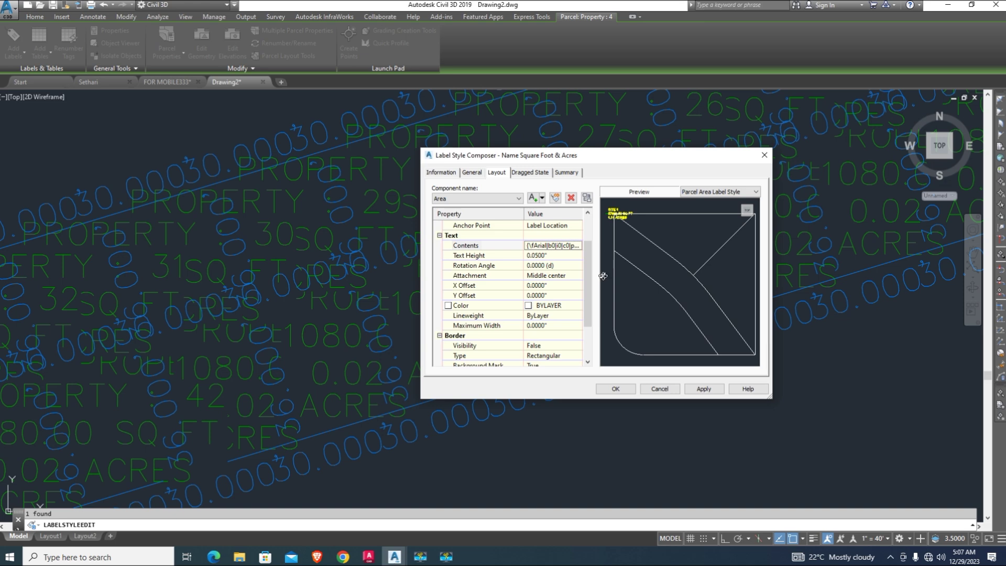
click(692, 391)
click(621, 389)
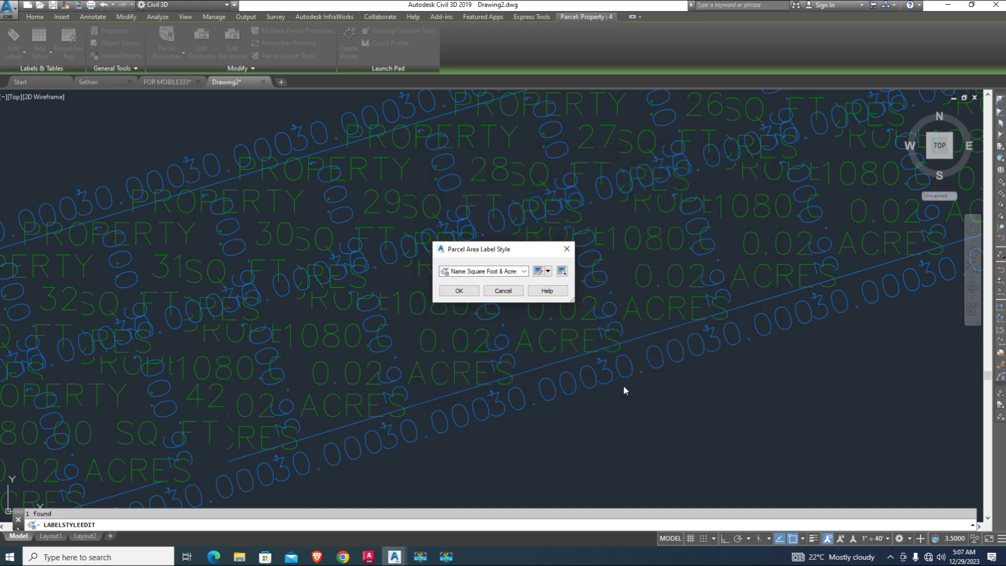
click(459, 291)
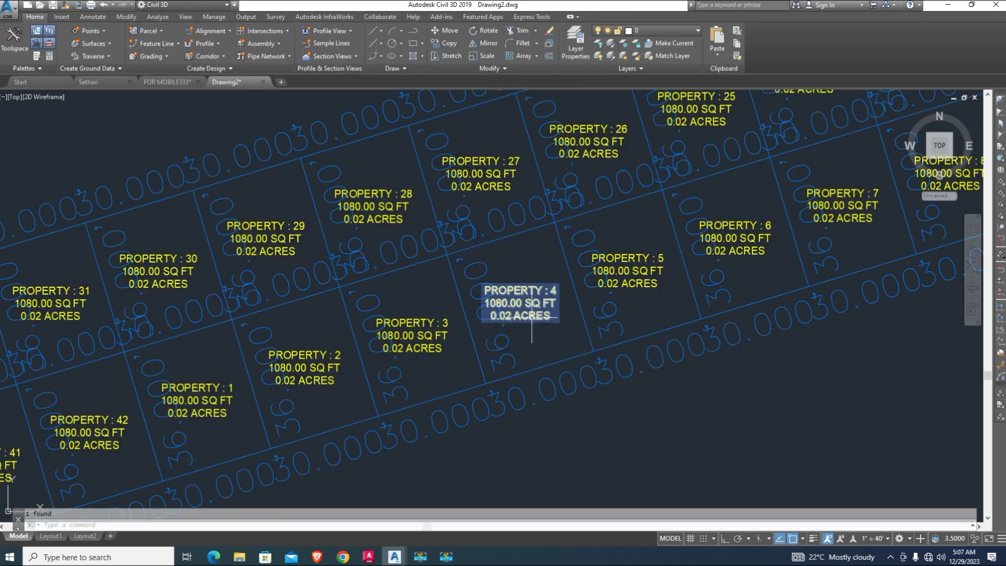
scroll(532, 317, up, 2)
scroll(521, 322, down, 5)
scroll(499, 330, up, 3)
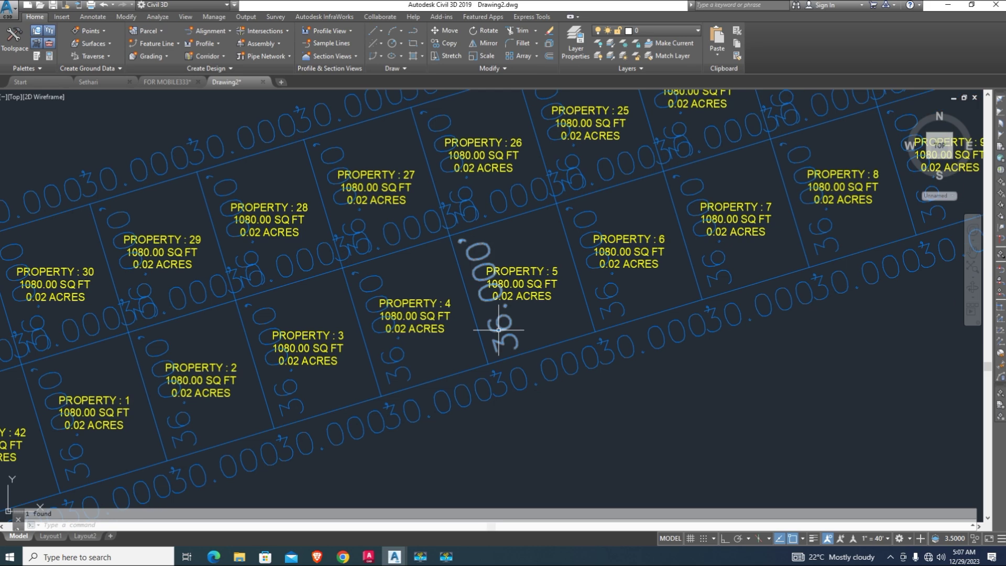
- Check the 36.000' segment label's properties, then reselect the label beside Property 5
click(487, 303)
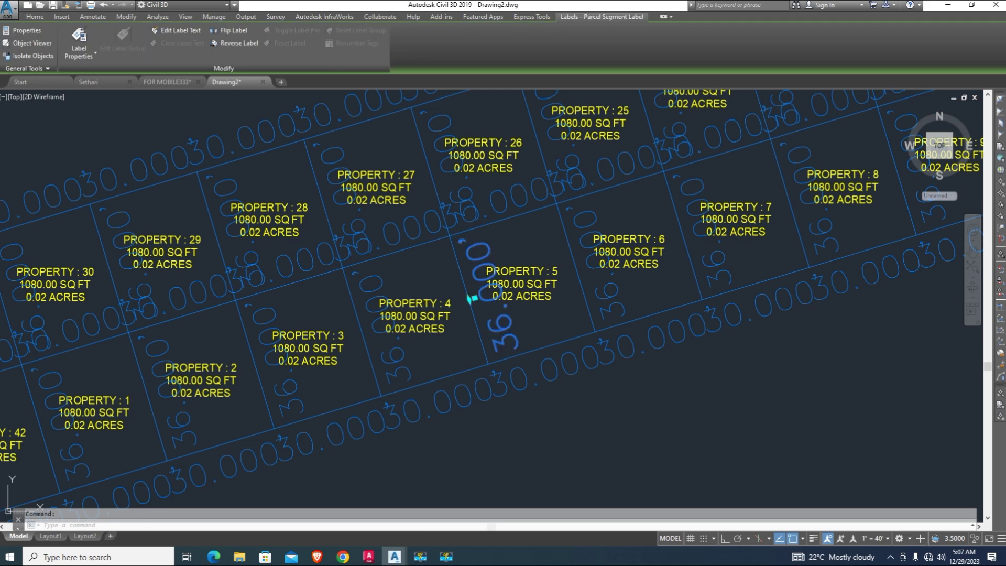
right_click(502, 331)
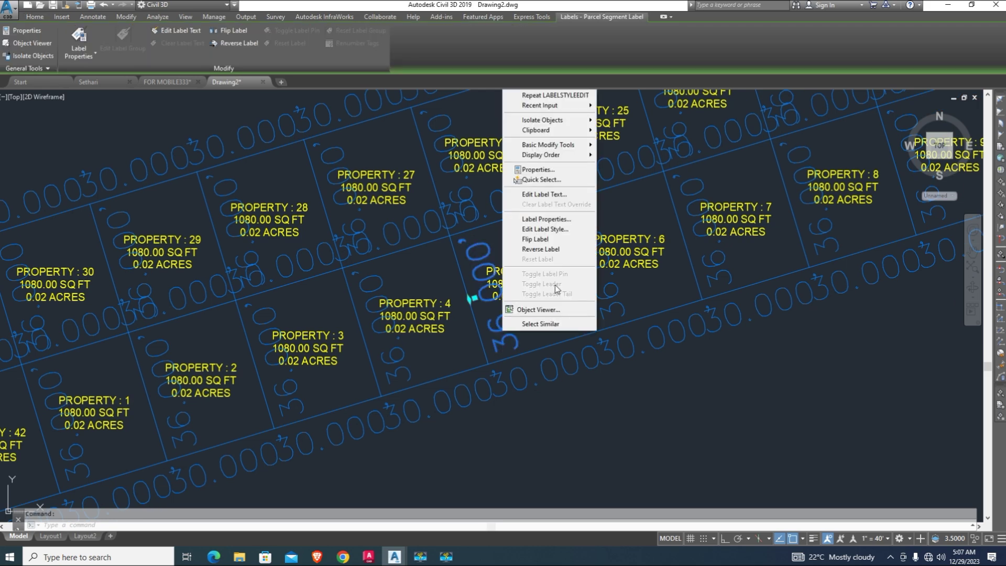
click(546, 219)
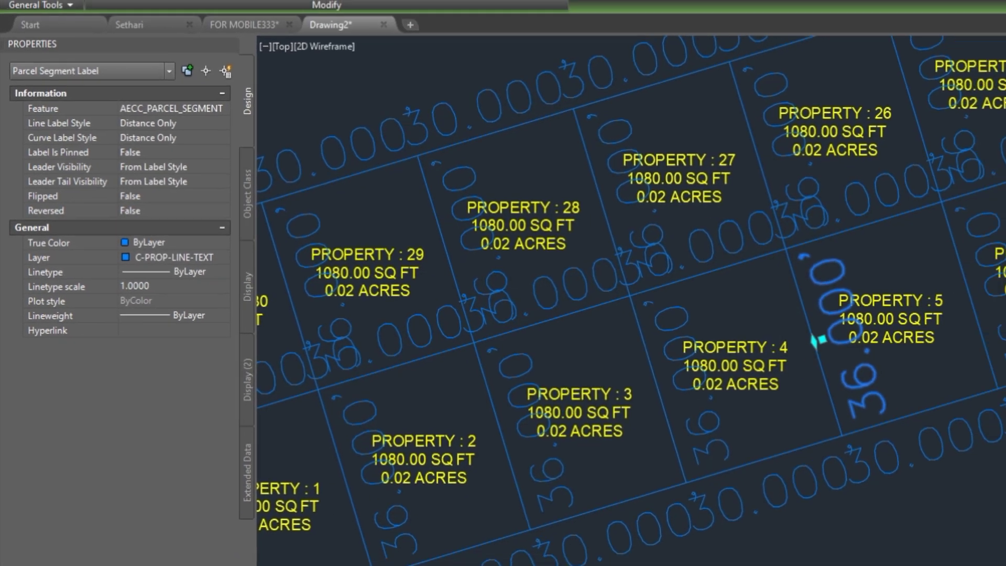
key(Escape)
click(678, 404)
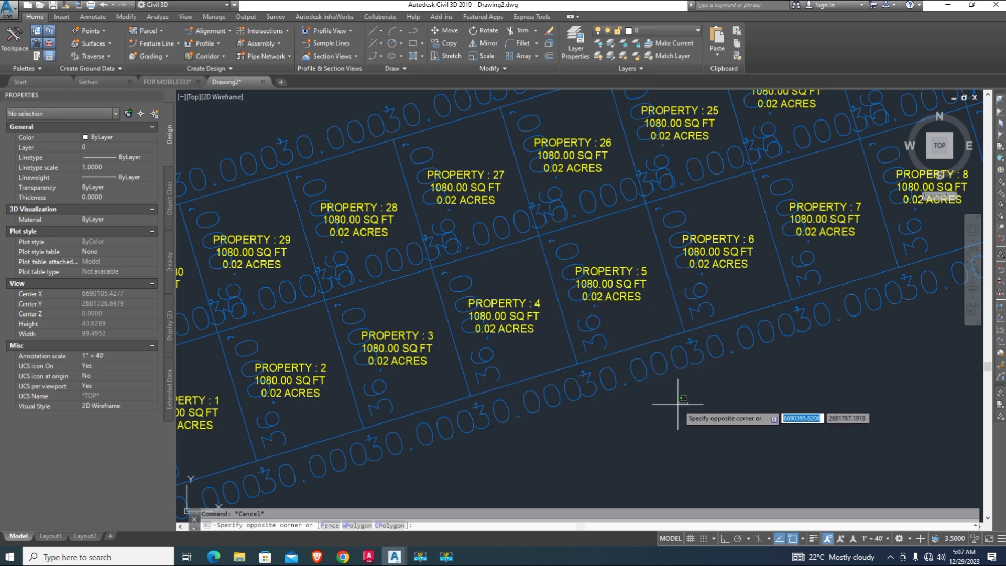
scroll(615, 393, down, 4)
scroll(618, 386, up, 4)
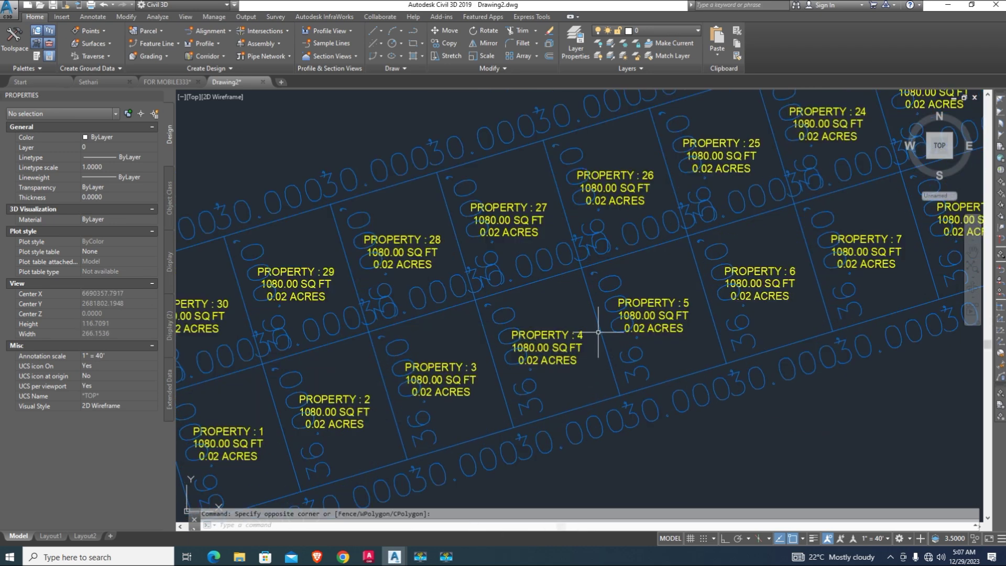
click(597, 280)
- Edit the Distance Only segment label style, setting its text height to 0.05
right_click(602, 284)
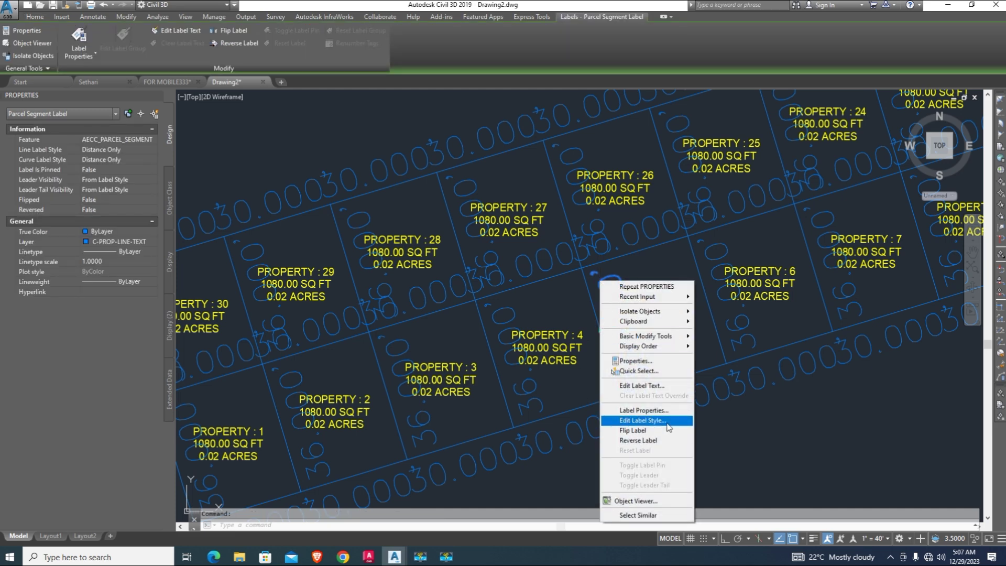
click(669, 422)
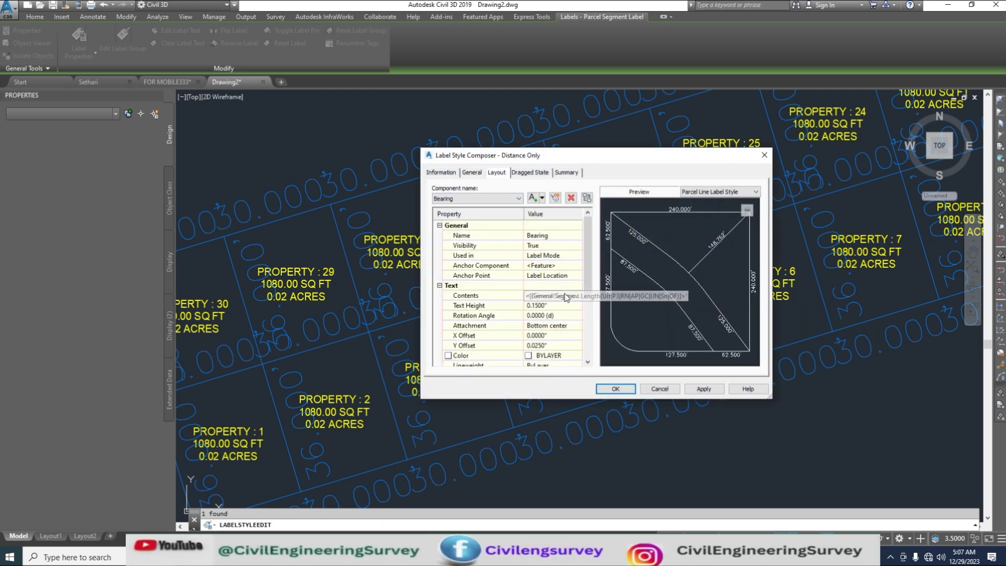
click(542, 306)
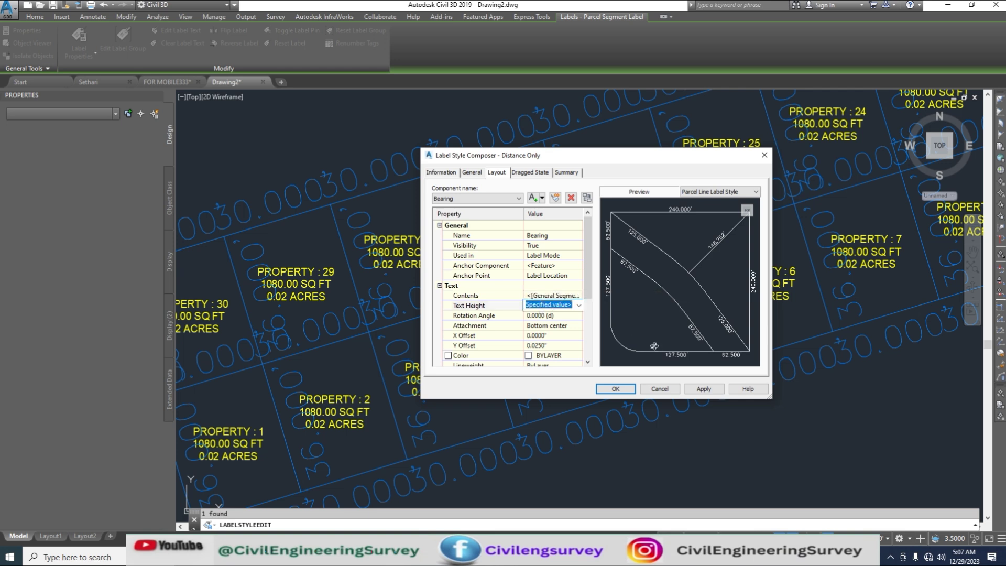
text(0.05)
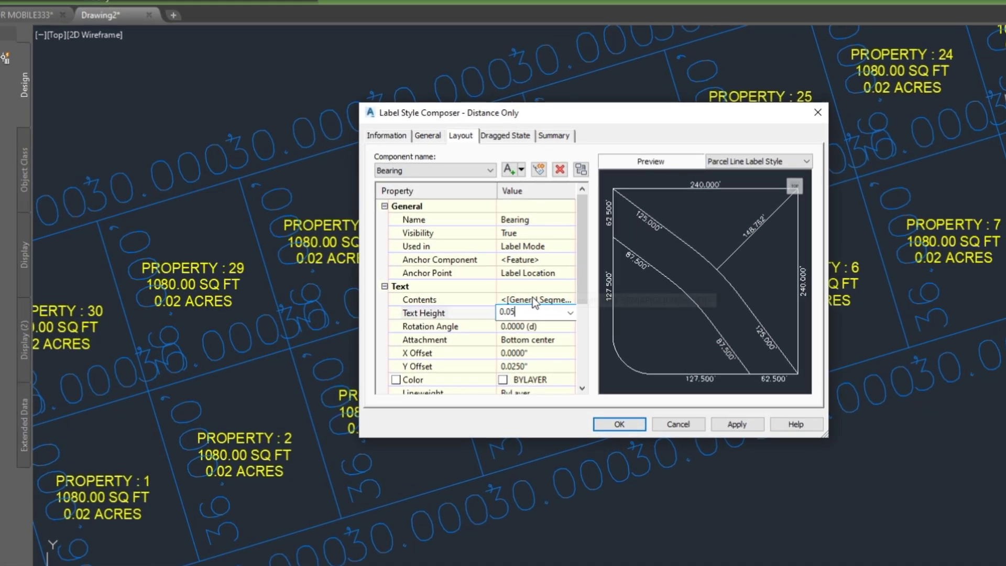
- Format all Distance Only label contents text as magenta Arial
click(570, 295)
click(557, 306)
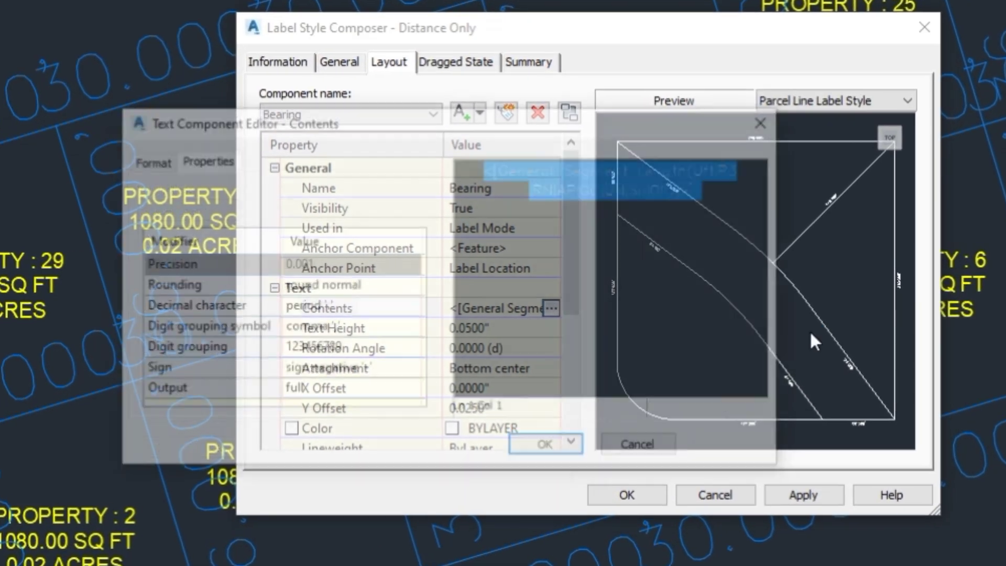
key(ctrl+a)
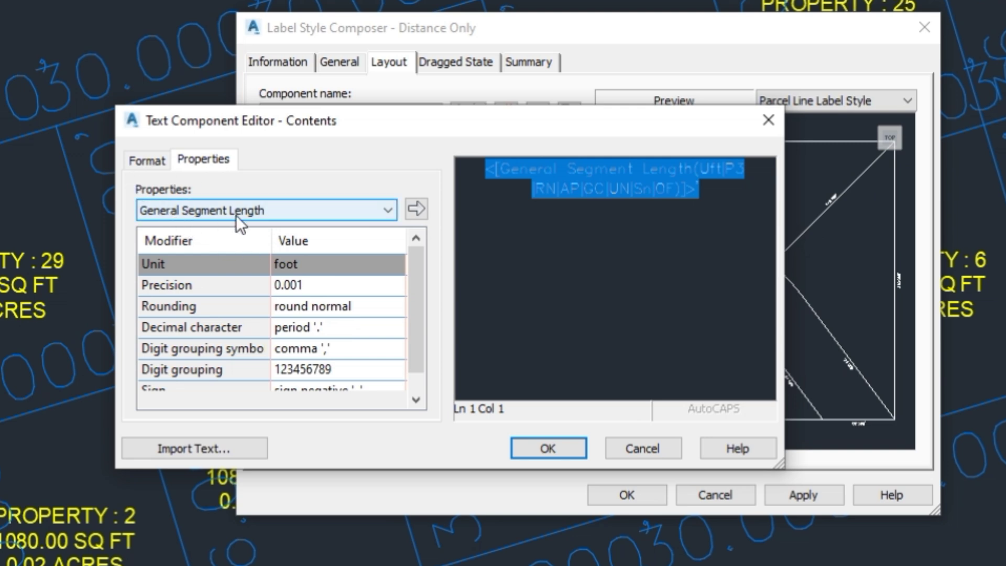
click(137, 163)
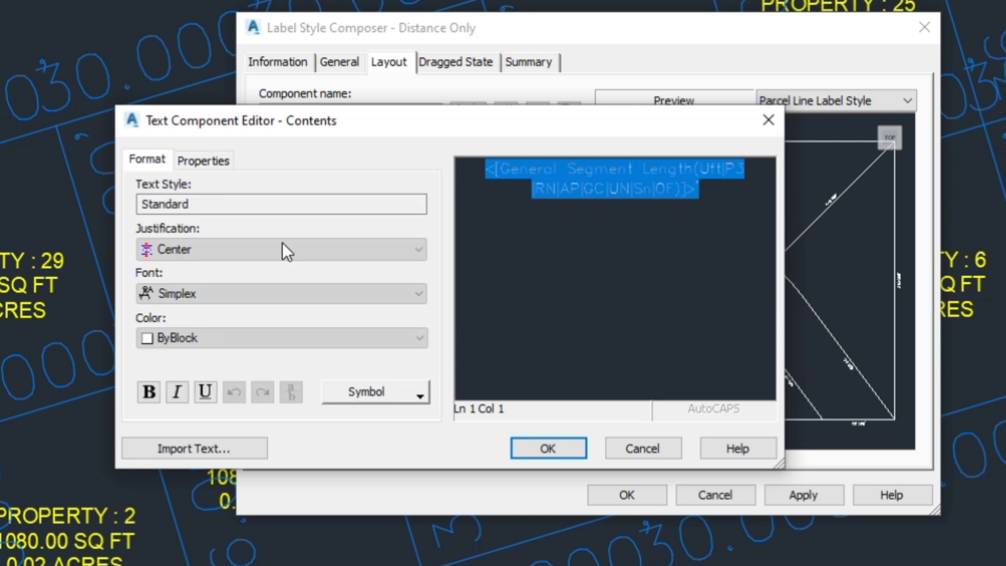
click(216, 292)
key(a)
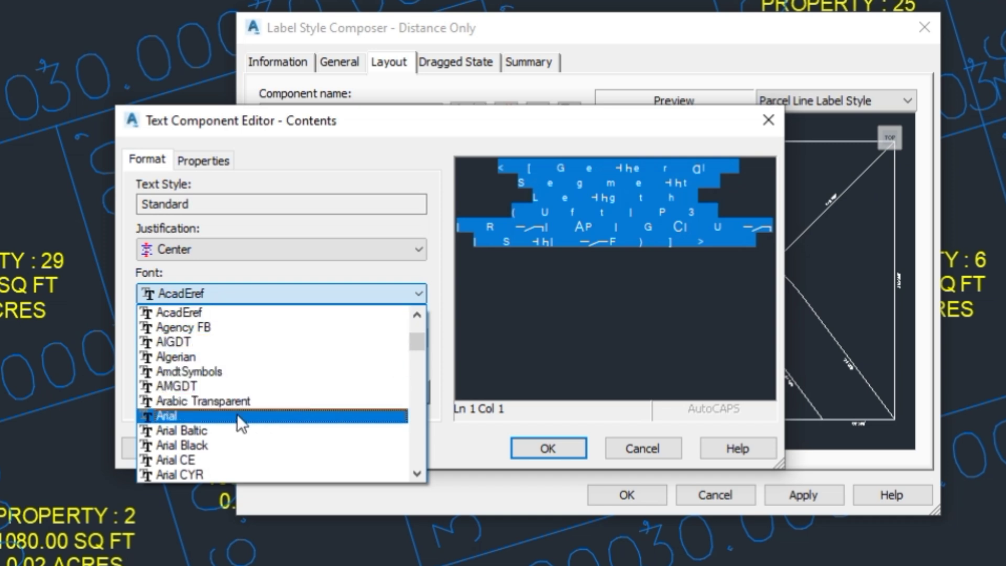
click(237, 415)
click(210, 339)
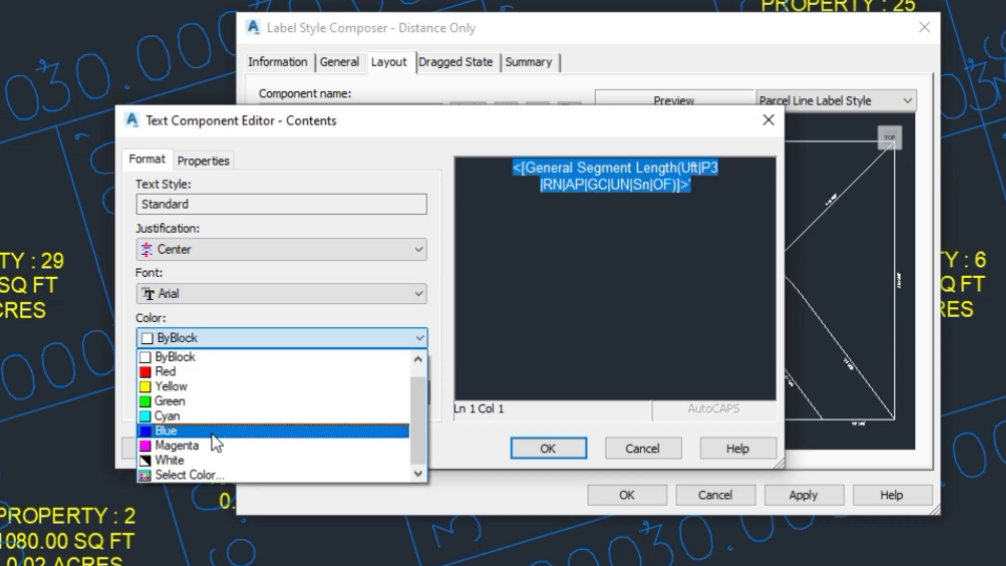
click(175, 445)
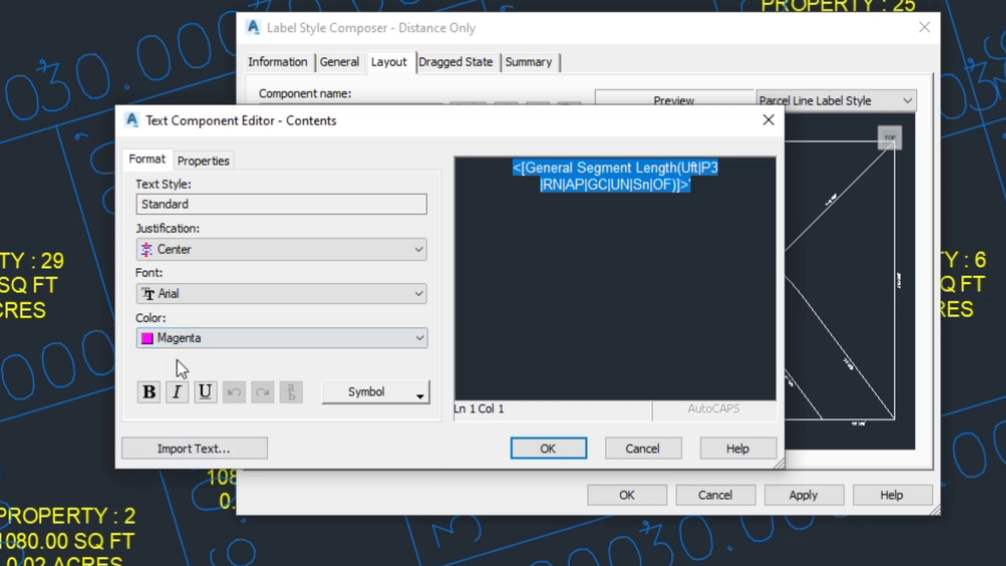
click(532, 447)
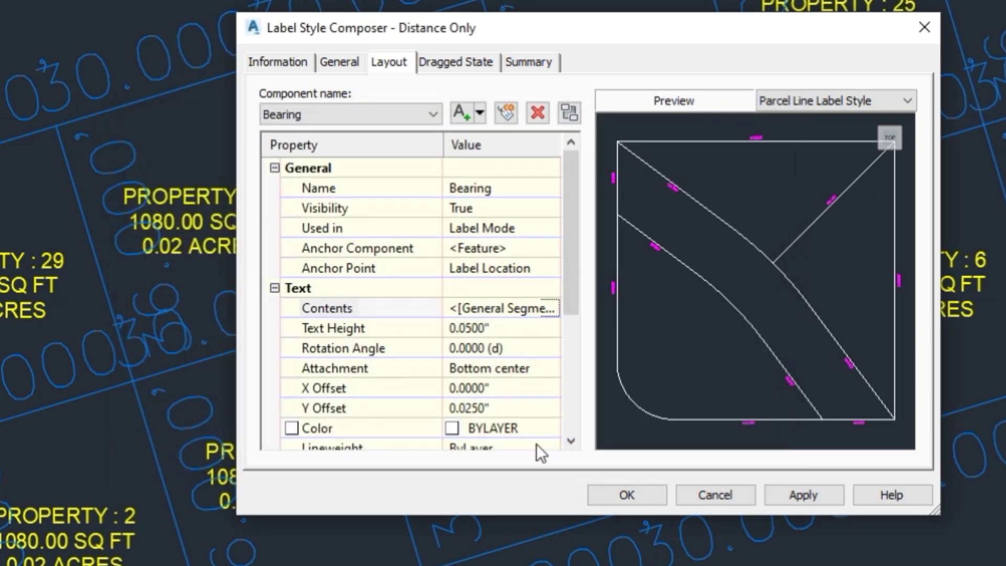
- Apply the Distance Only style changes and select the Property : 42 parcel label
click(786, 501)
click(638, 496)
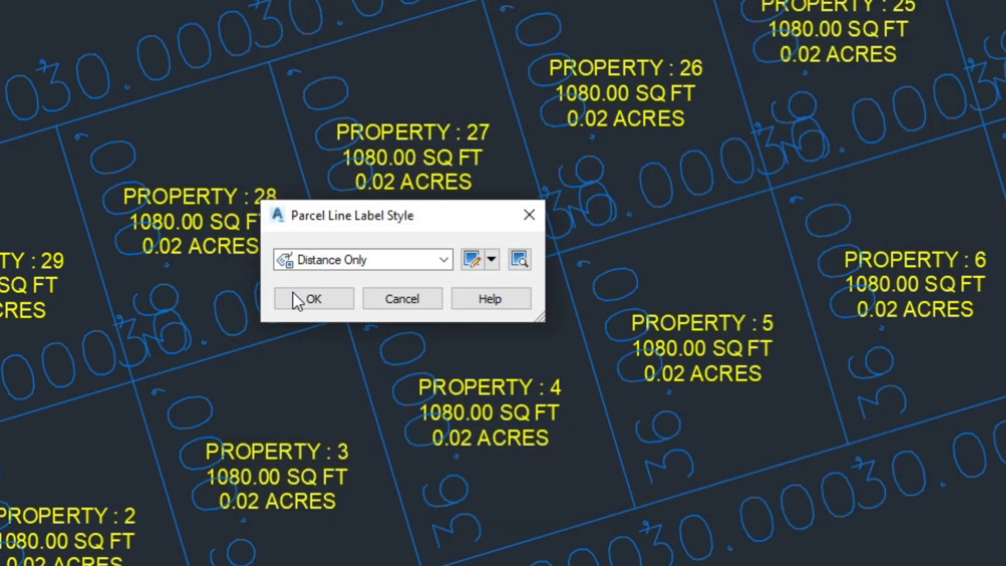
click(297, 300)
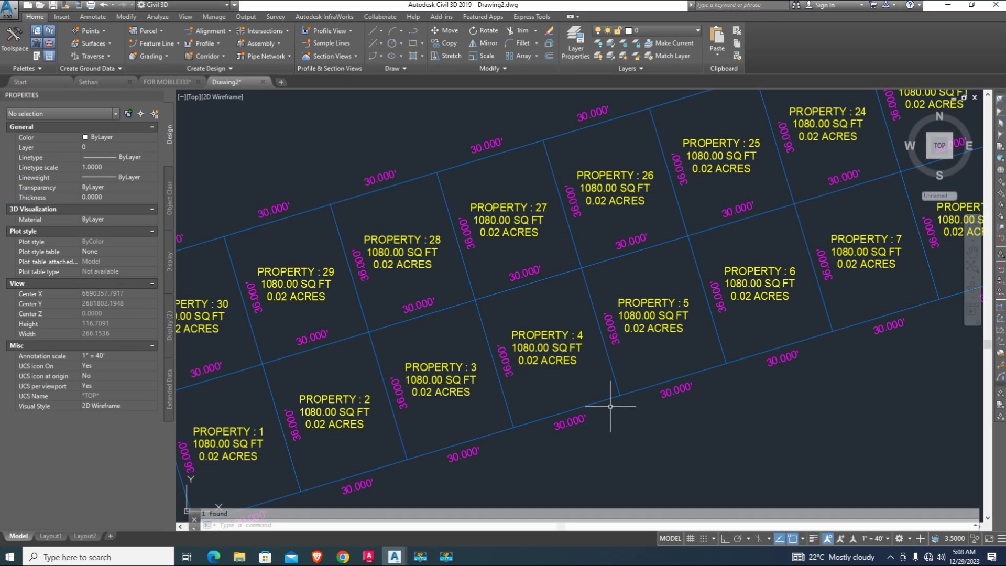
scroll(611, 407, down, 2)
scroll(580, 404, down, 2)
scroll(676, 353, up, 2)
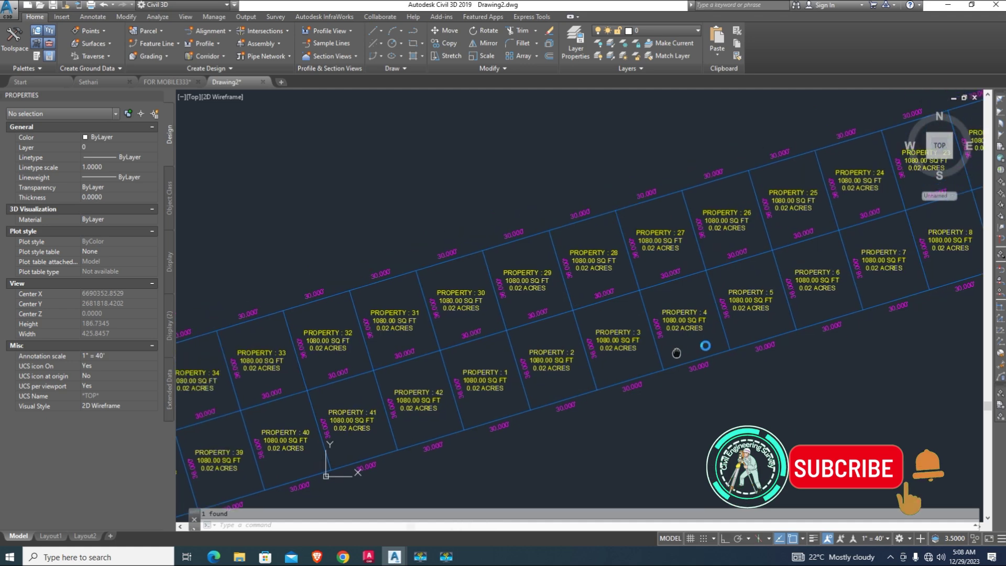
scroll(677, 352, up, 1)
scroll(506, 363, up, 1)
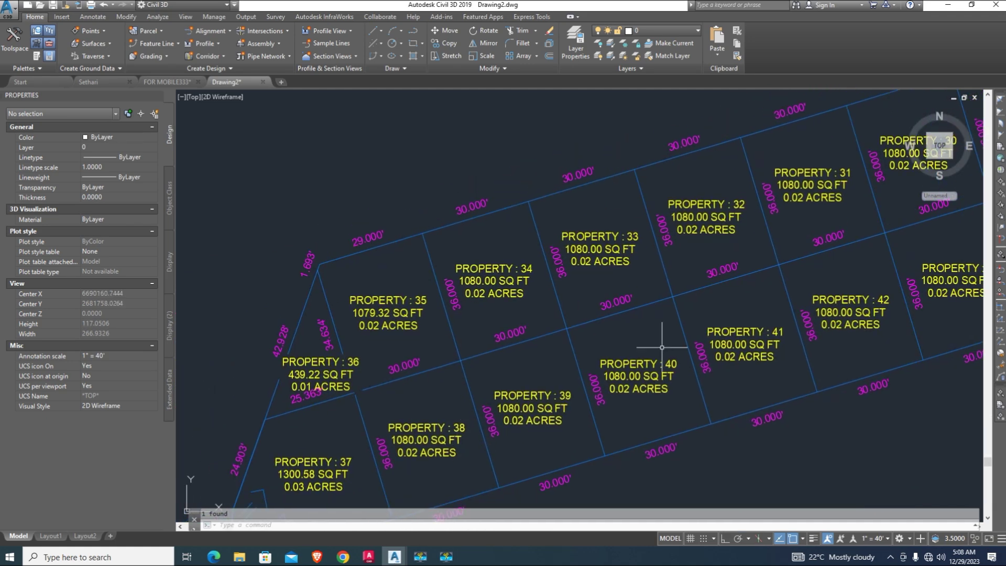
scroll(546, 286, up, 1)
scroll(442, 288, up, 1)
scroll(637, 269, up, 1)
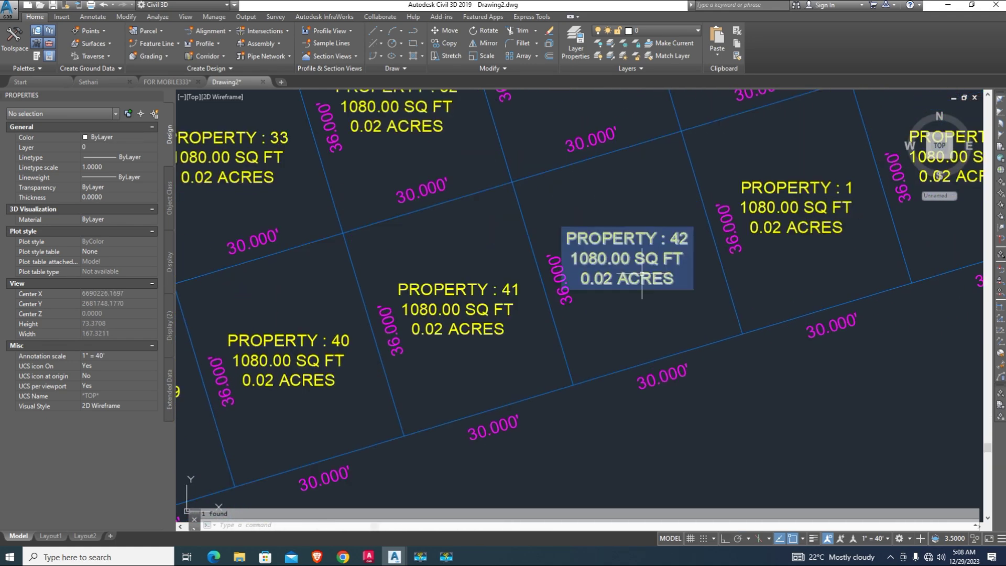
click(607, 257)
- Open the parcel's Name Square Foot & Acres area label style for editing
right_click(607, 256)
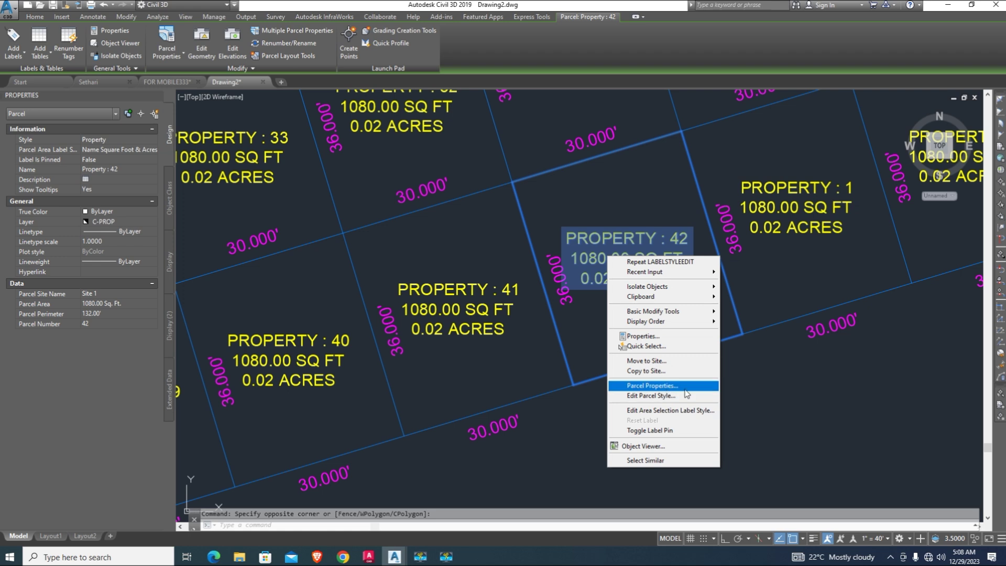
key(Escape)
right_click(643, 273)
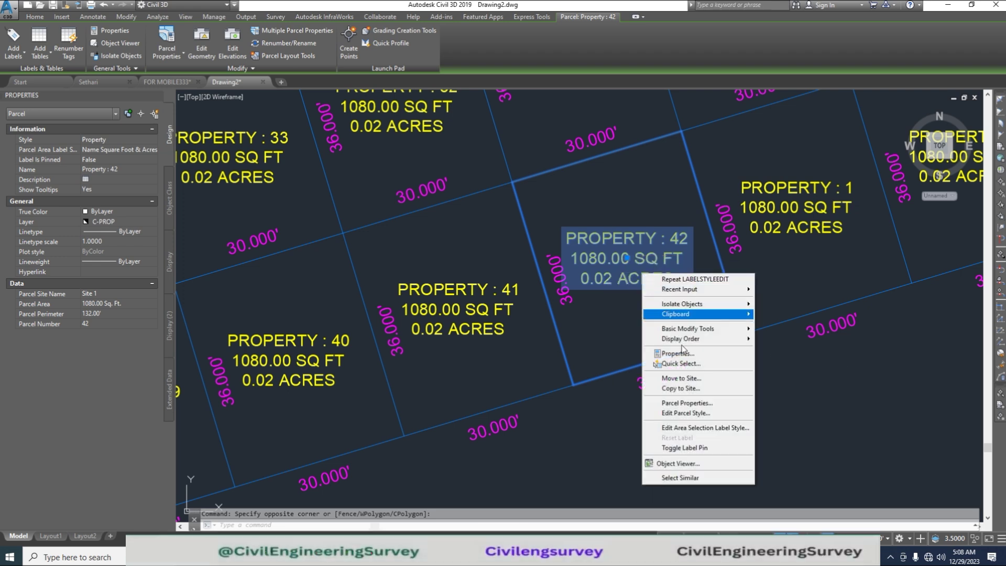
click(716, 430)
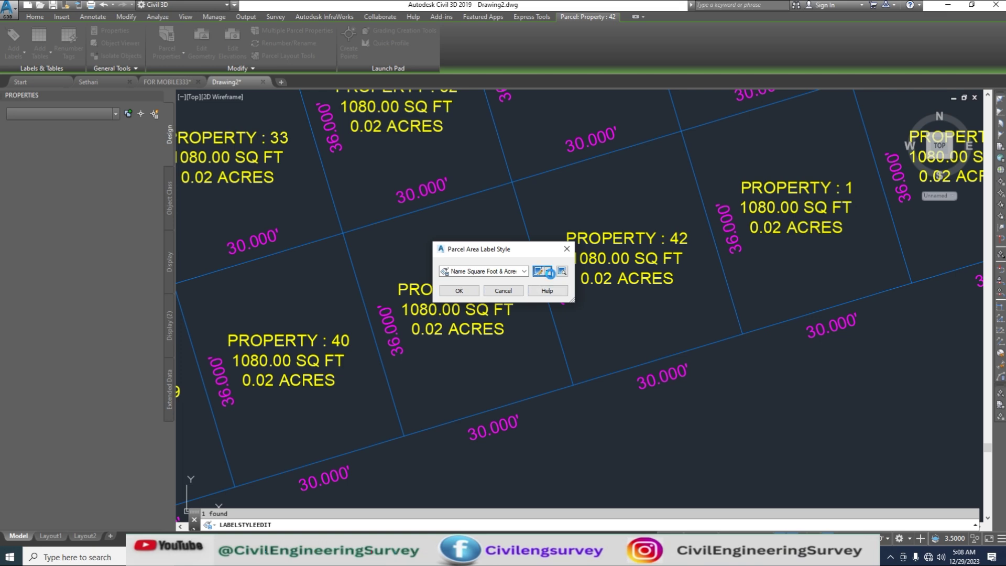
key(Return)
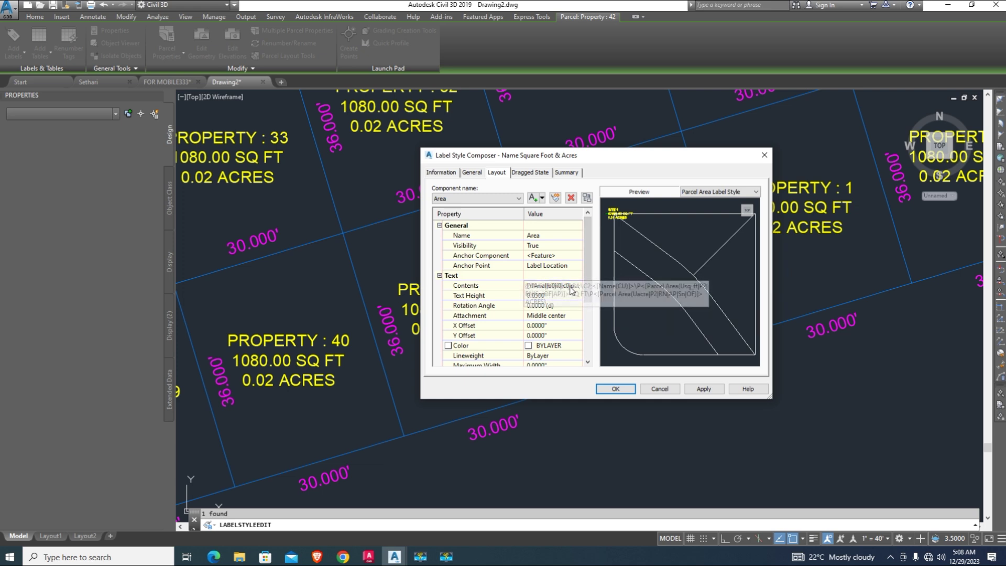
drag(586, 279, 595, 341)
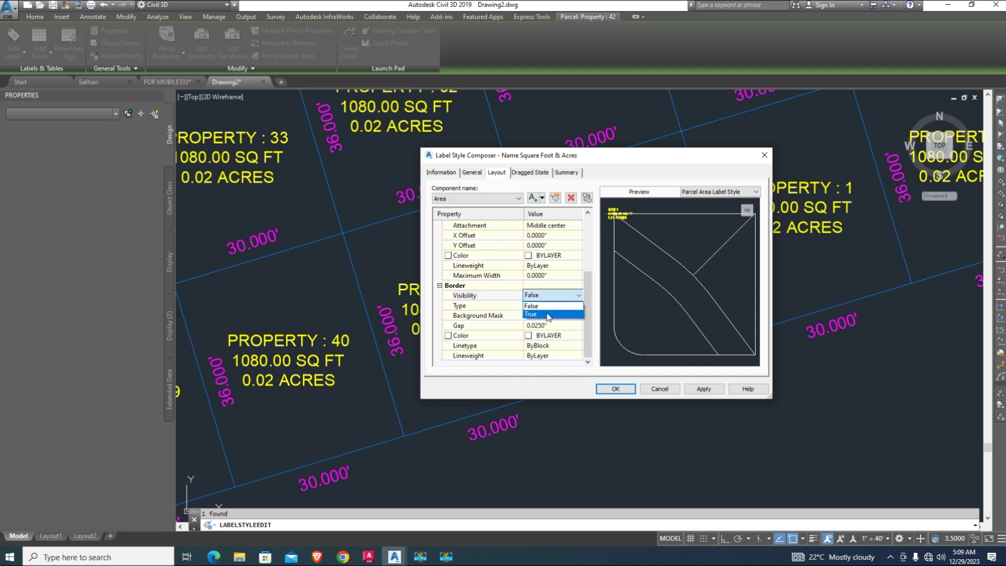
- Give the area label style a visible rounded rectangular border, then select Property 32
click(545, 312)
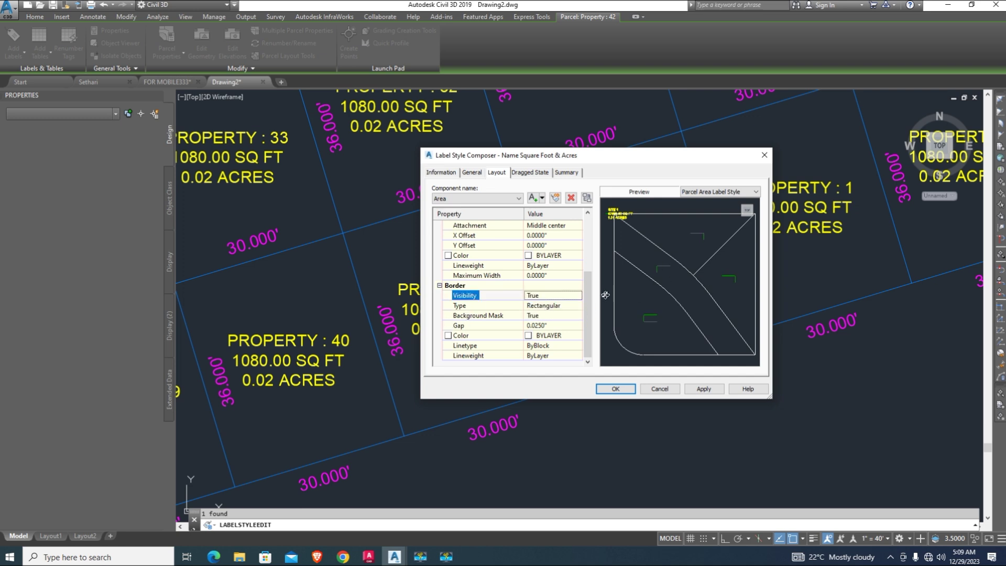
click(553, 308)
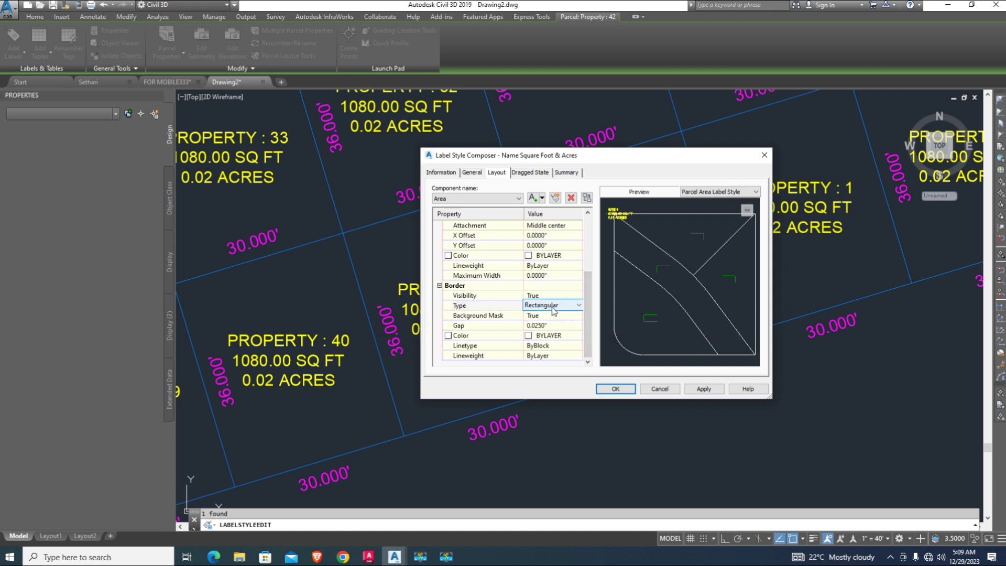
click(556, 324)
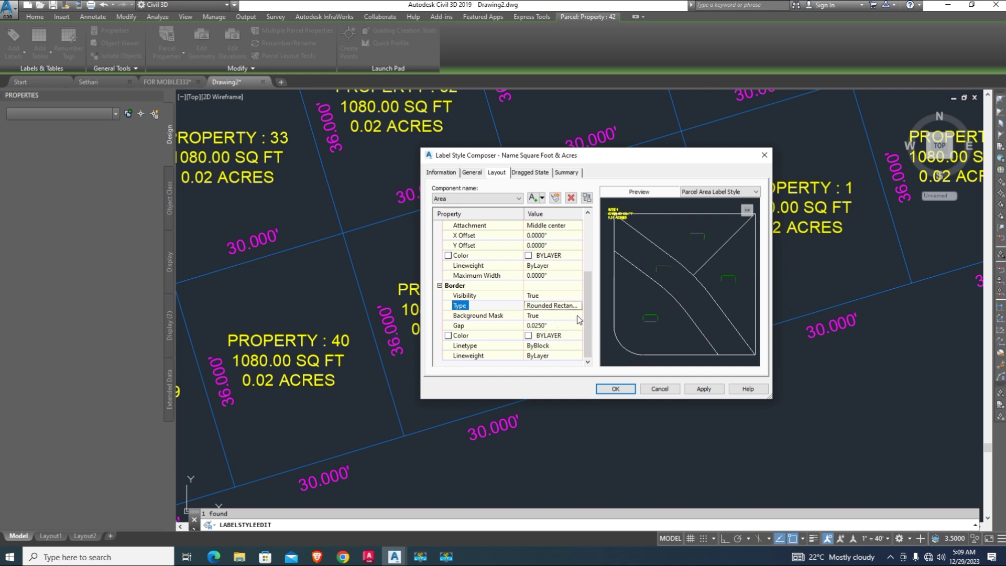
click(702, 390)
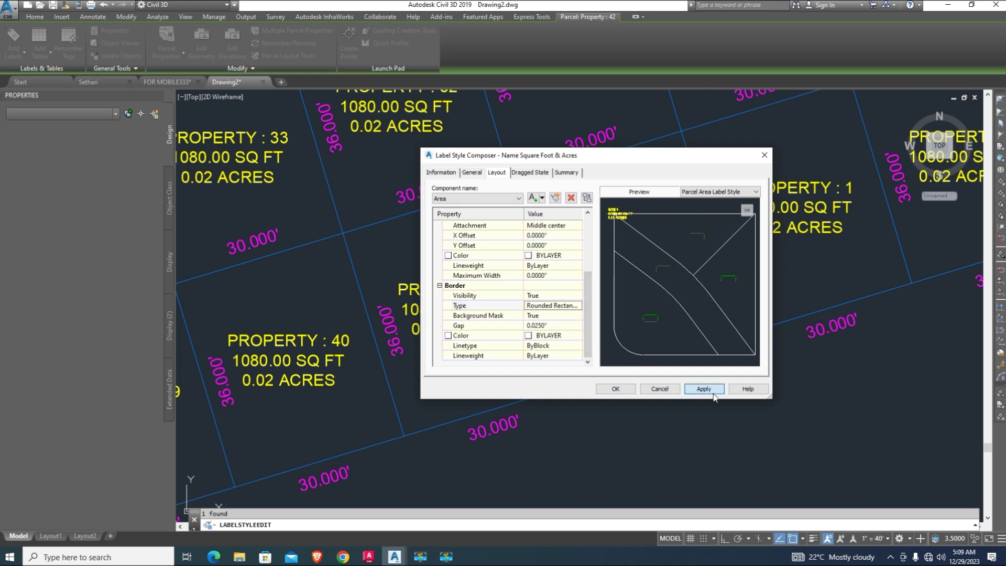
click(616, 389)
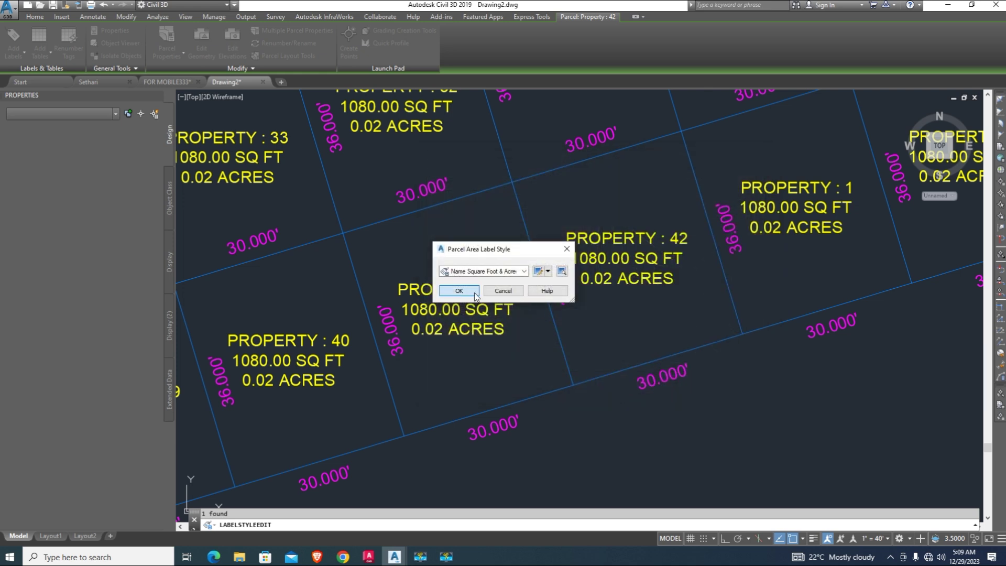
click(457, 289)
scroll(584, 256, down, 2)
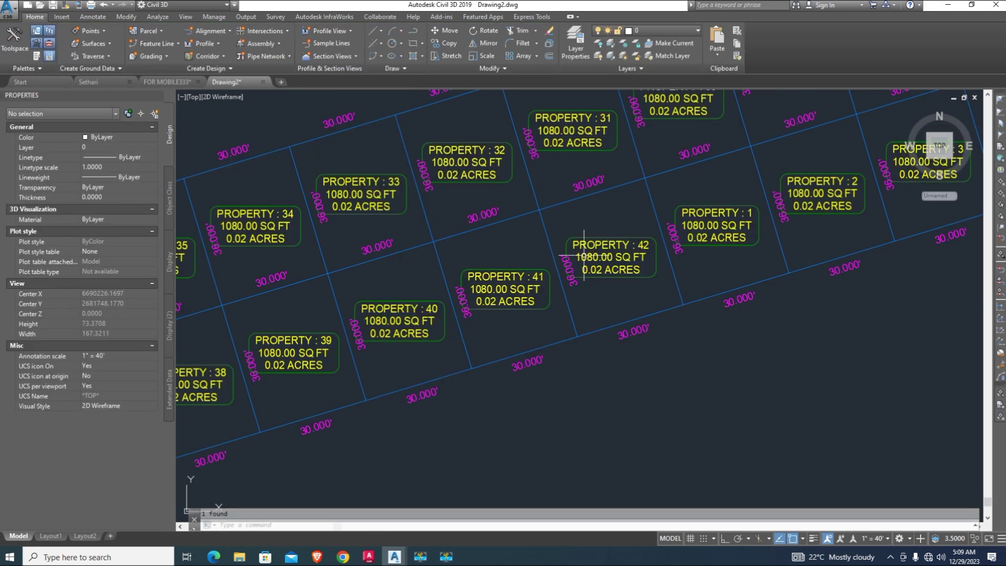
scroll(588, 331, down, 1)
middle_drag(588, 331, 592, 334)
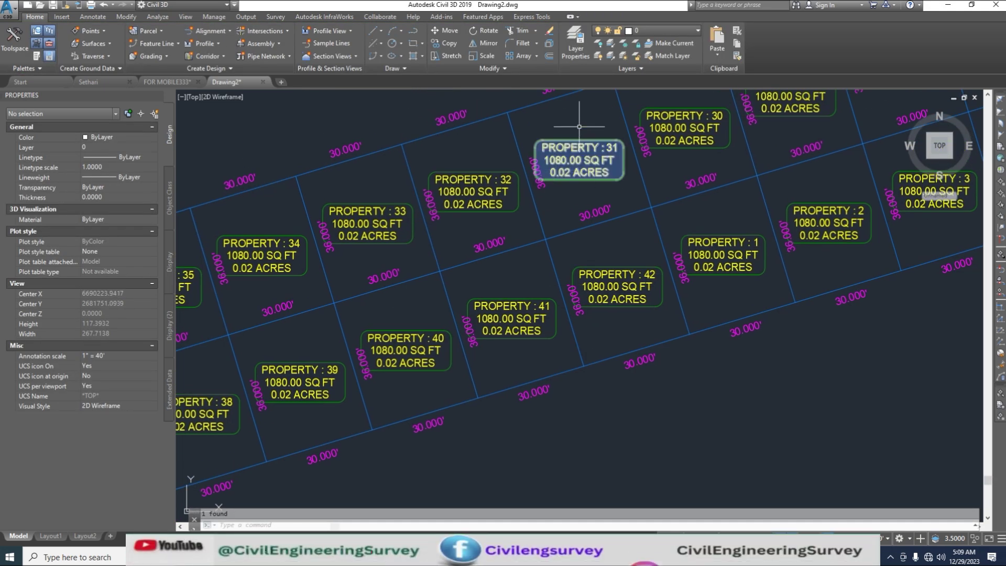
click(515, 191)
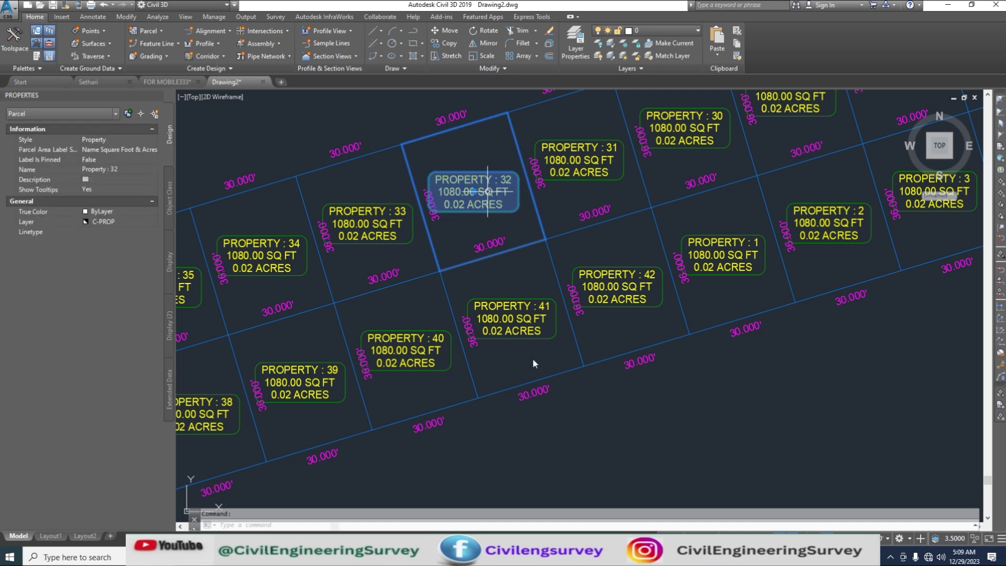
- Set the area label rotation to about 286.77 degrees, picked from two points along a parcel side line
right_click(492, 207)
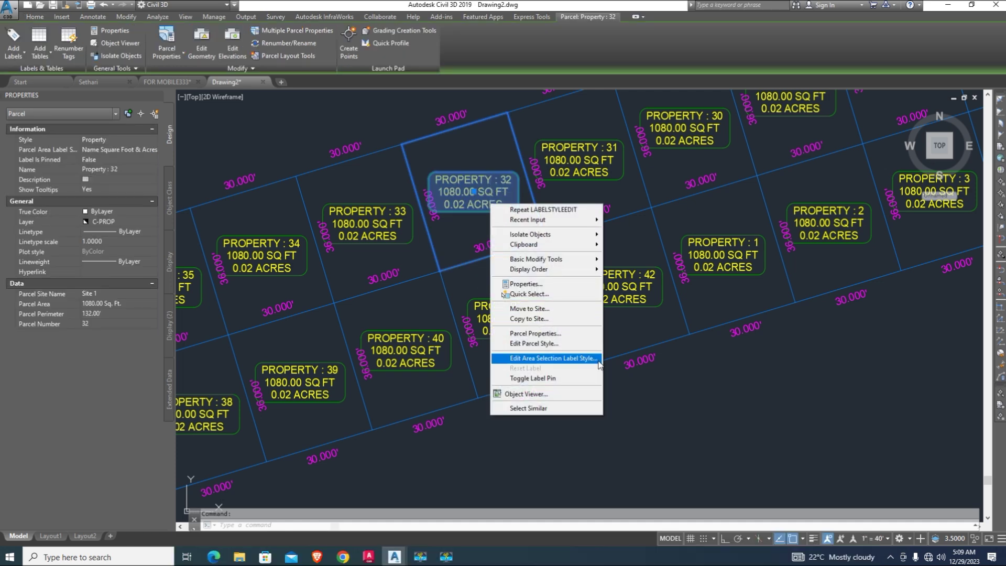
click(558, 358)
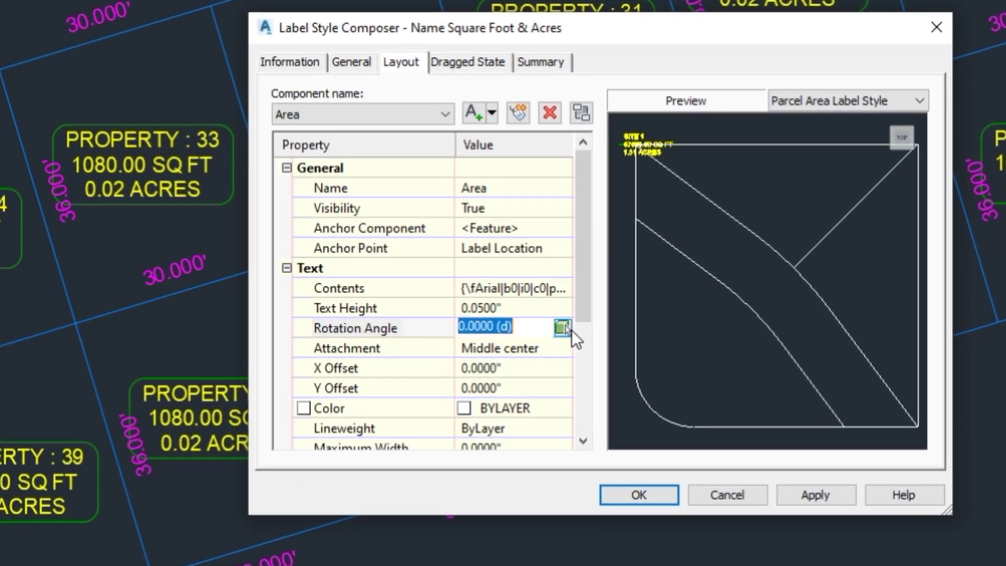
click(565, 323)
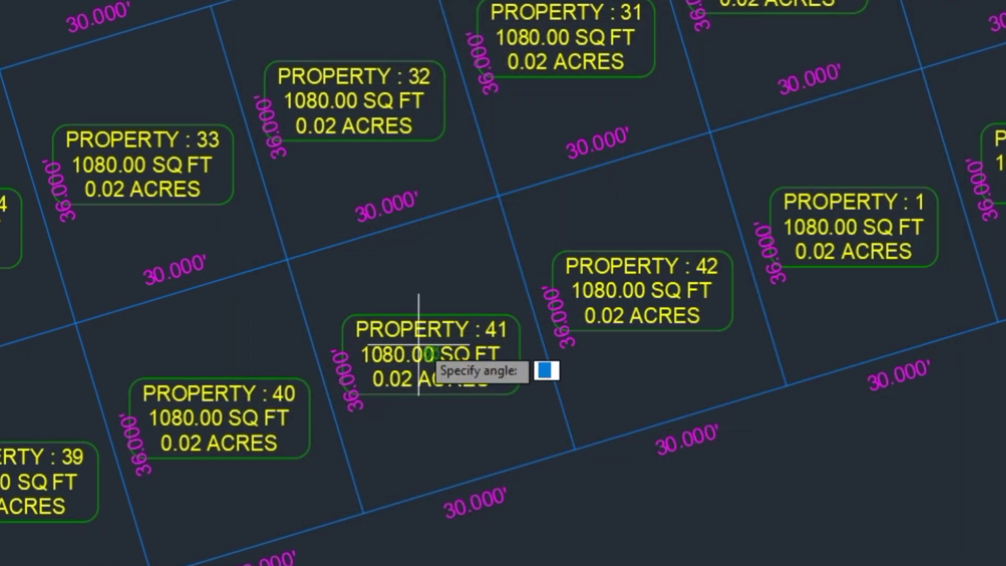
click(393, 228)
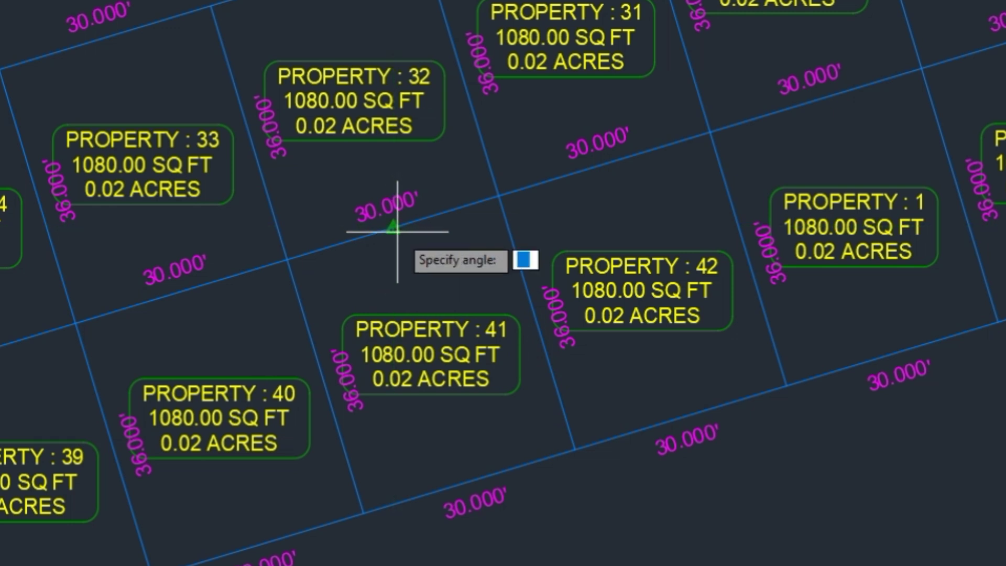
click(394, 228)
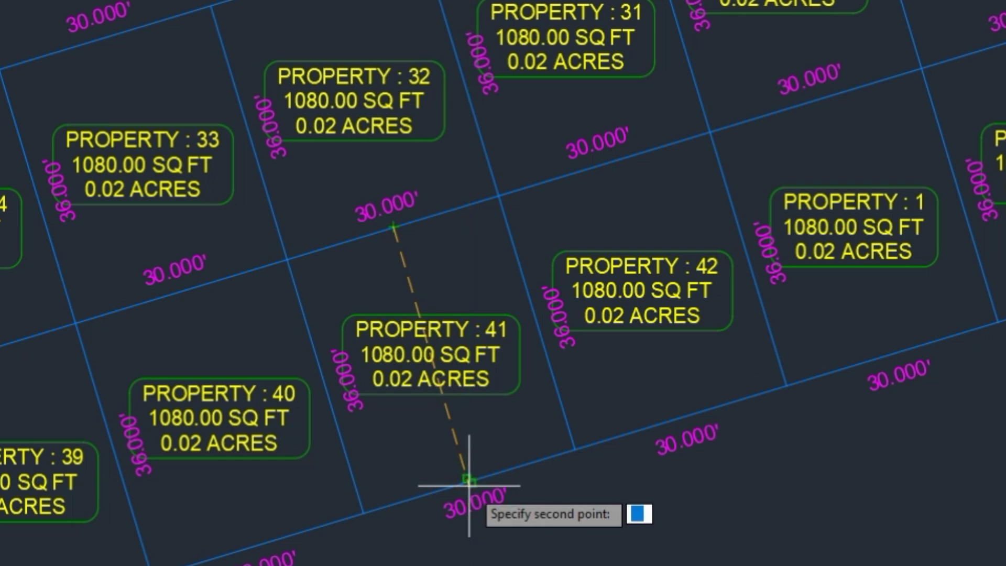
click(469, 479)
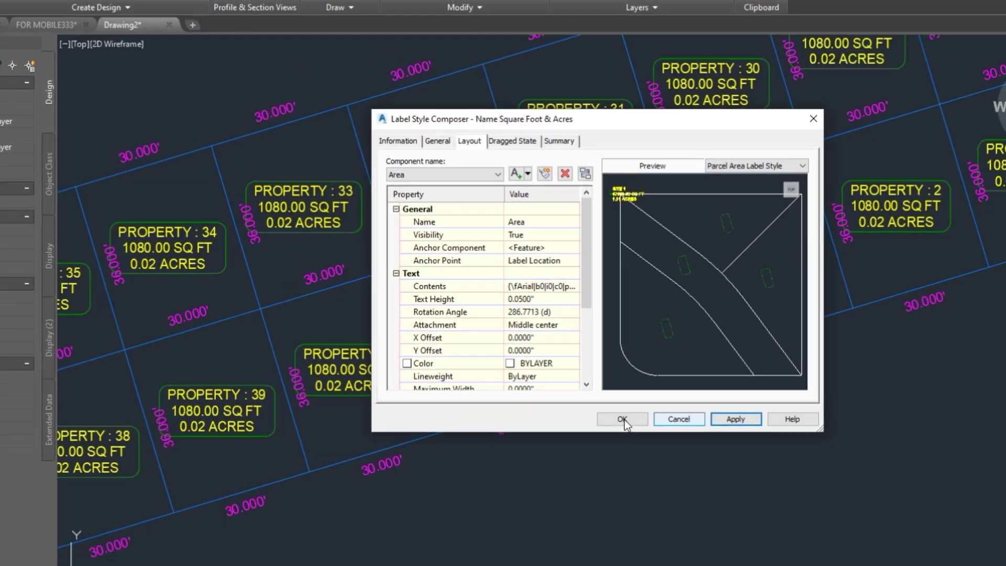
click(634, 471)
drag(502, 252, 828, 359)
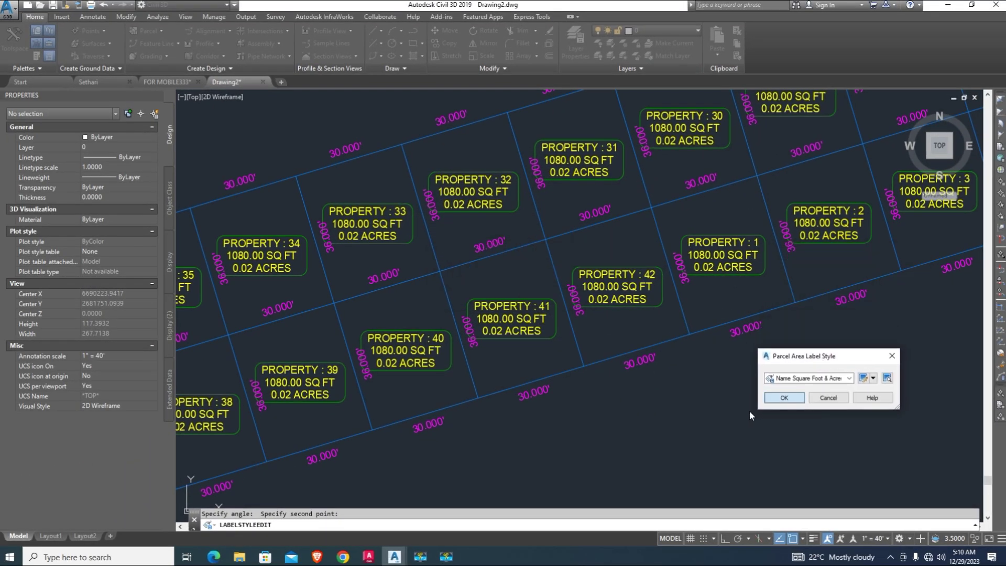
- Confirm the rotated label style, close the Properties palette, and pan along the row to review the labels
key(Return)
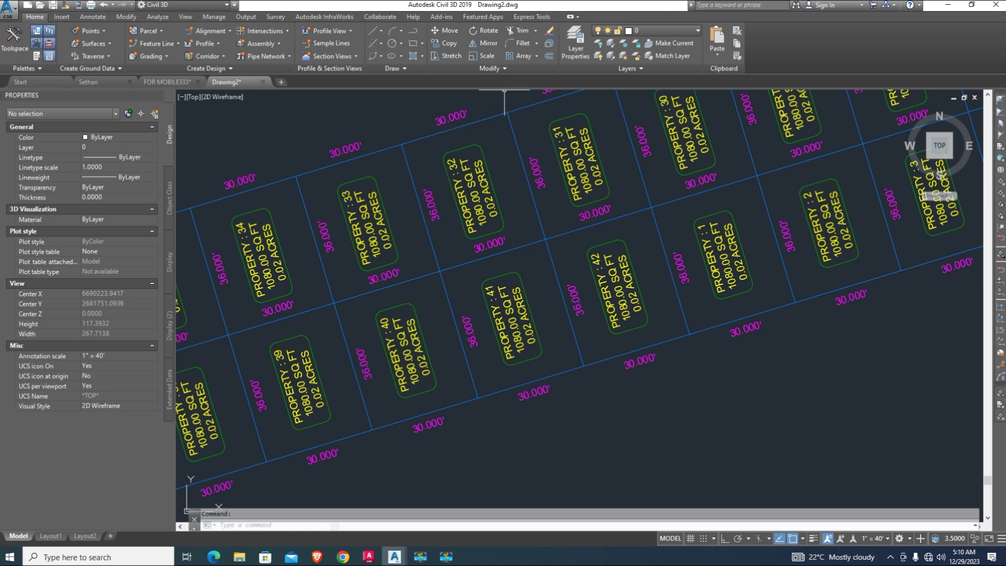
middle_drag(804, 360, 784, 377)
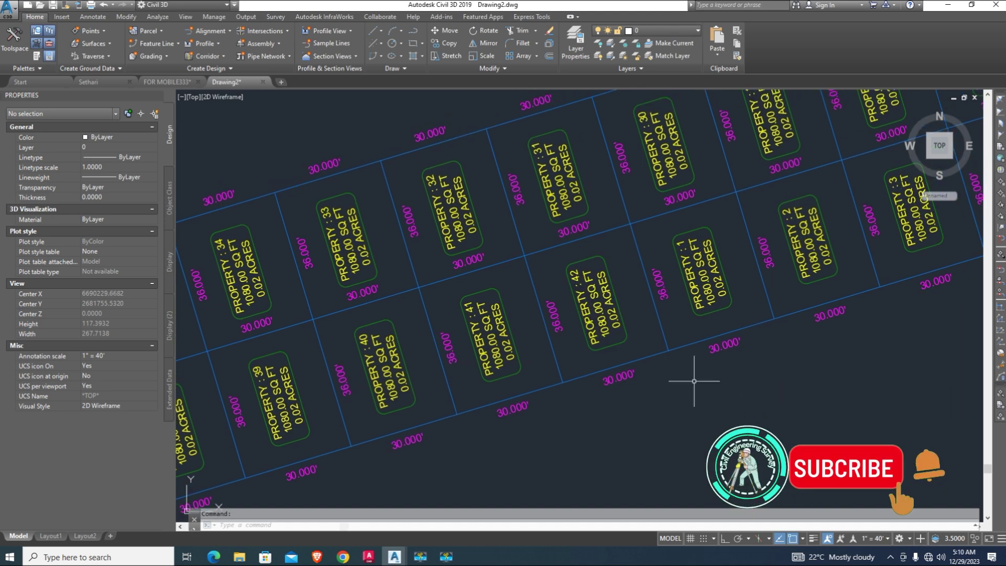
key(ctrl+1)
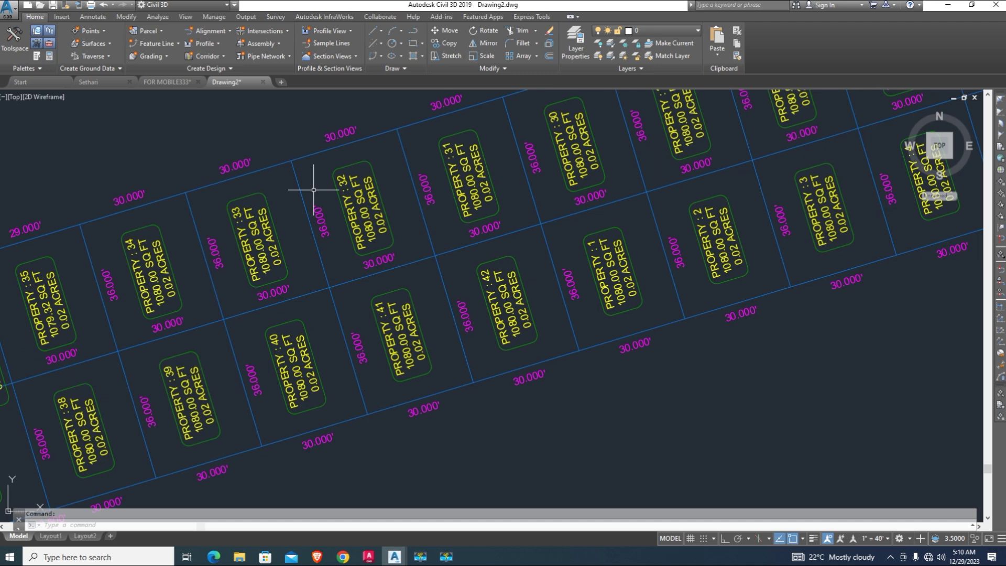
middle_drag(359, 231, 480, 303)
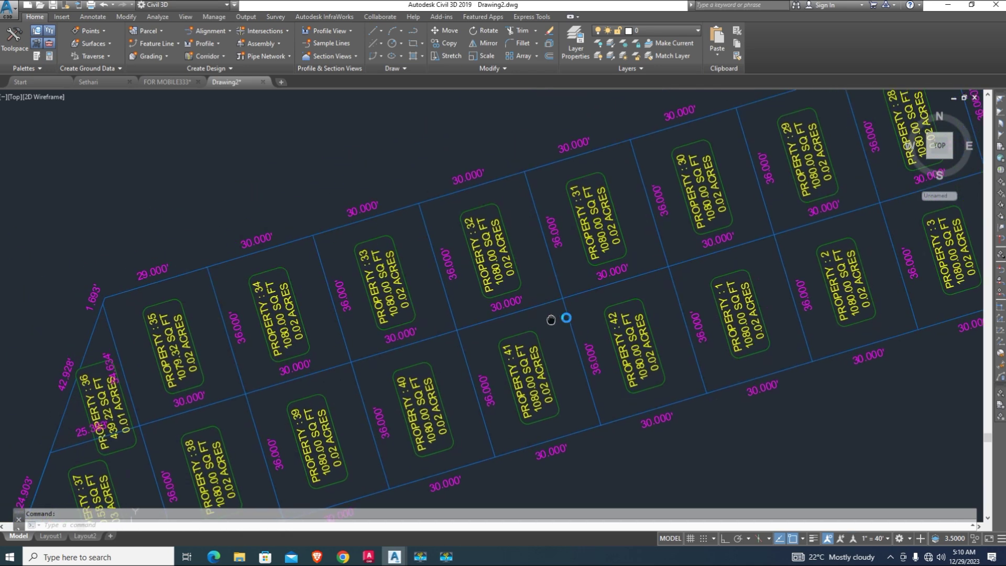
scroll(348, 297, down, 3)
scroll(382, 292, up, 3)
scroll(370, 276, up, 1)
middle_drag(253, 336, 294, 364)
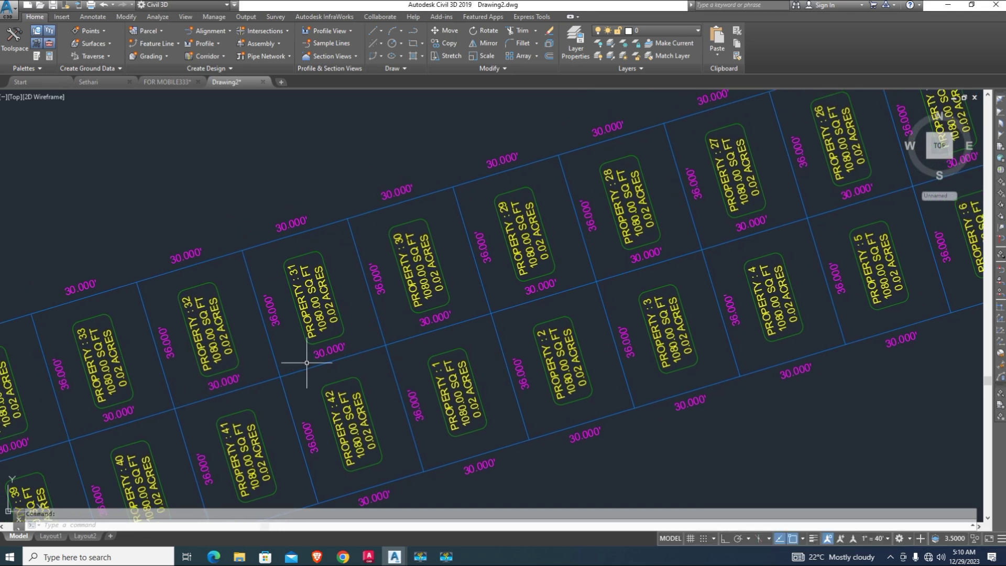
middle_drag(524, 371, 504, 353)
click(842, 428)
click(818, 405)
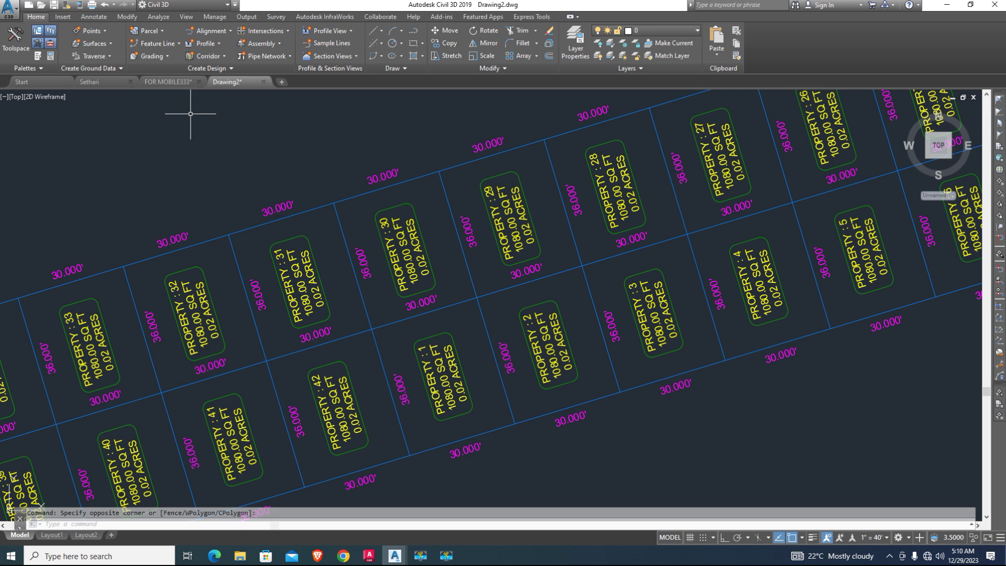